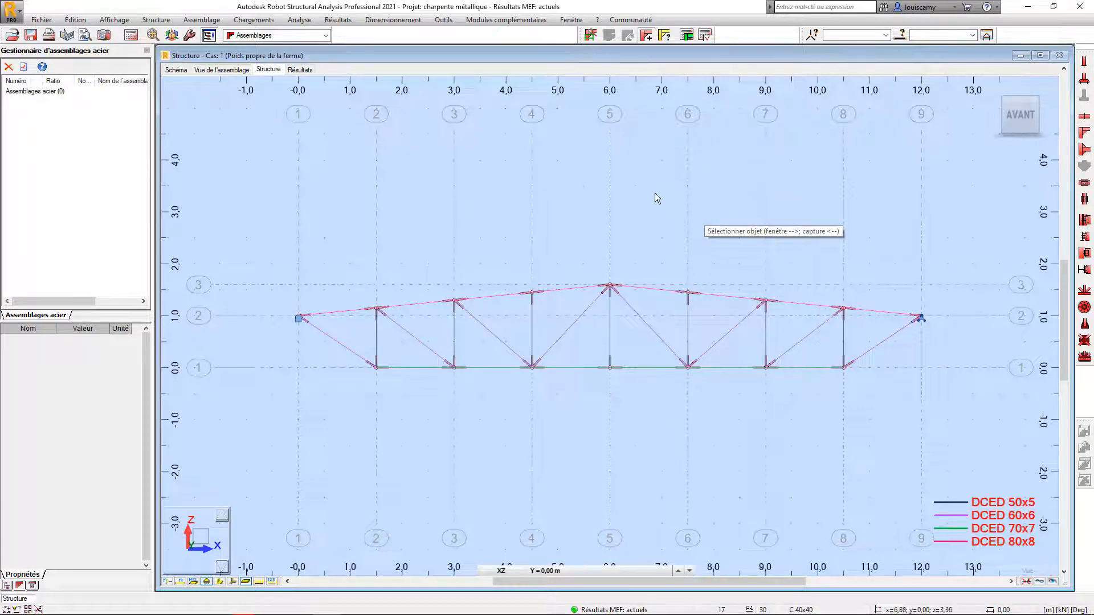
Step: Select all nodes and bars of the truss and generate its steel connections automatically
scroll(680, 184, "down", 1)
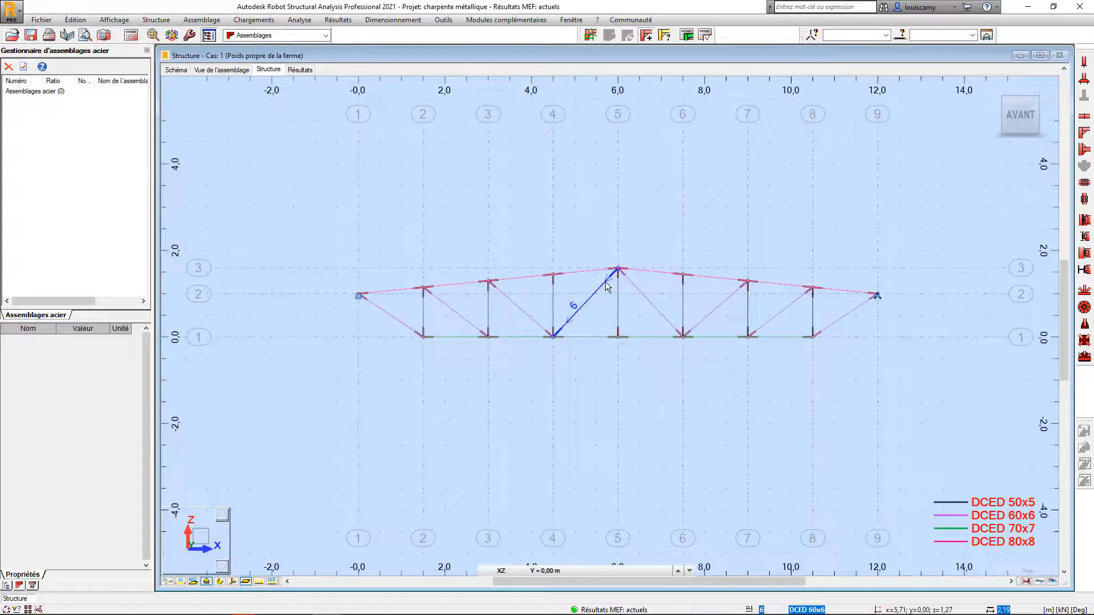
left_click_drag(385, 346, 304, 210)
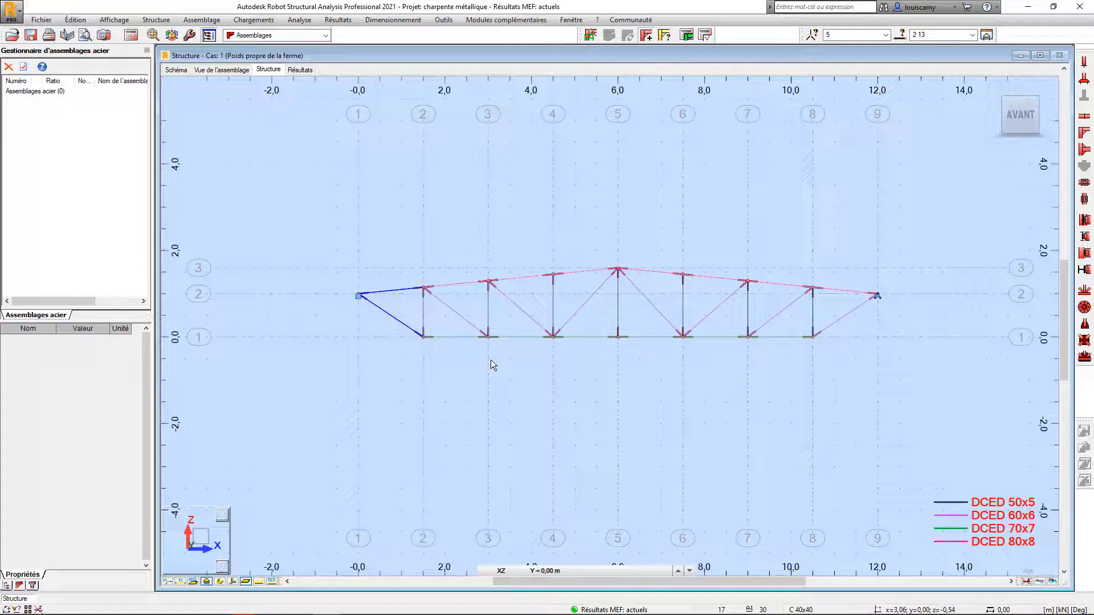
left_click(583, 385)
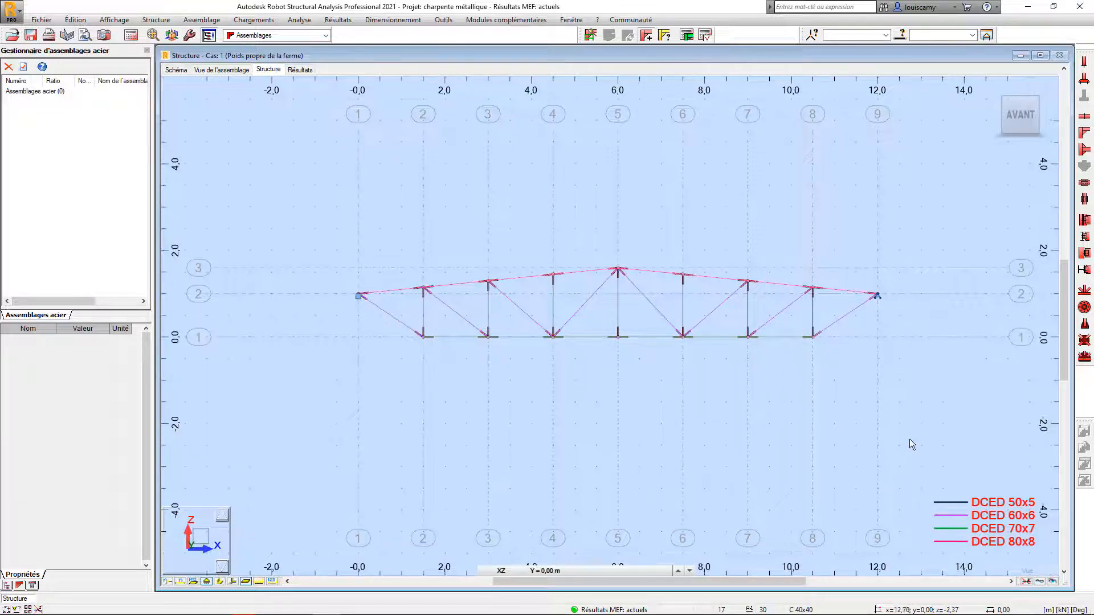
left_click_drag(909, 440, 369, 210)
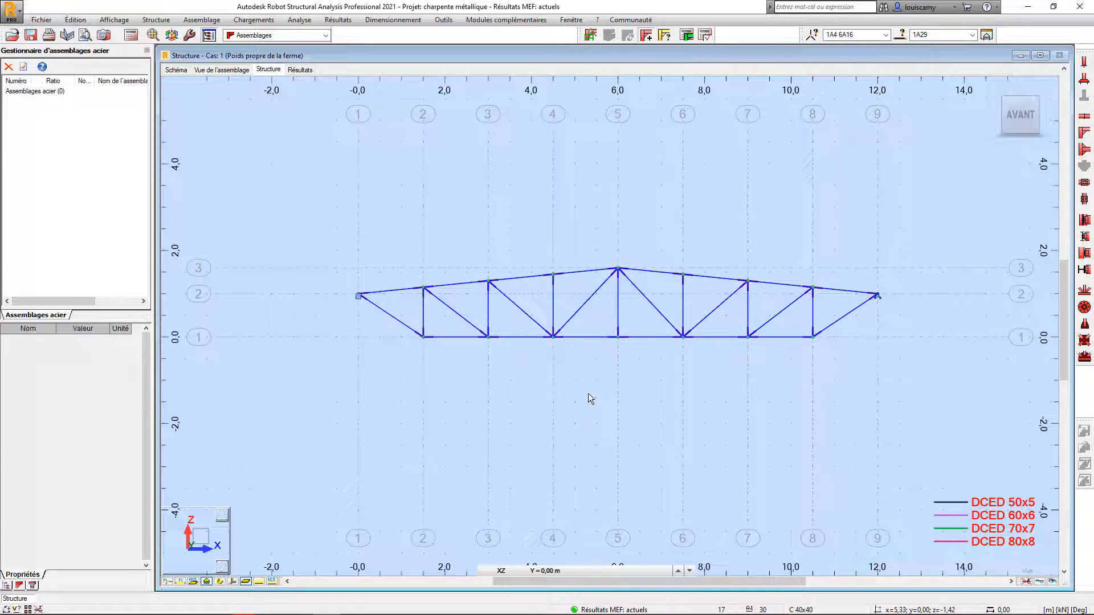
left_click(586, 34)
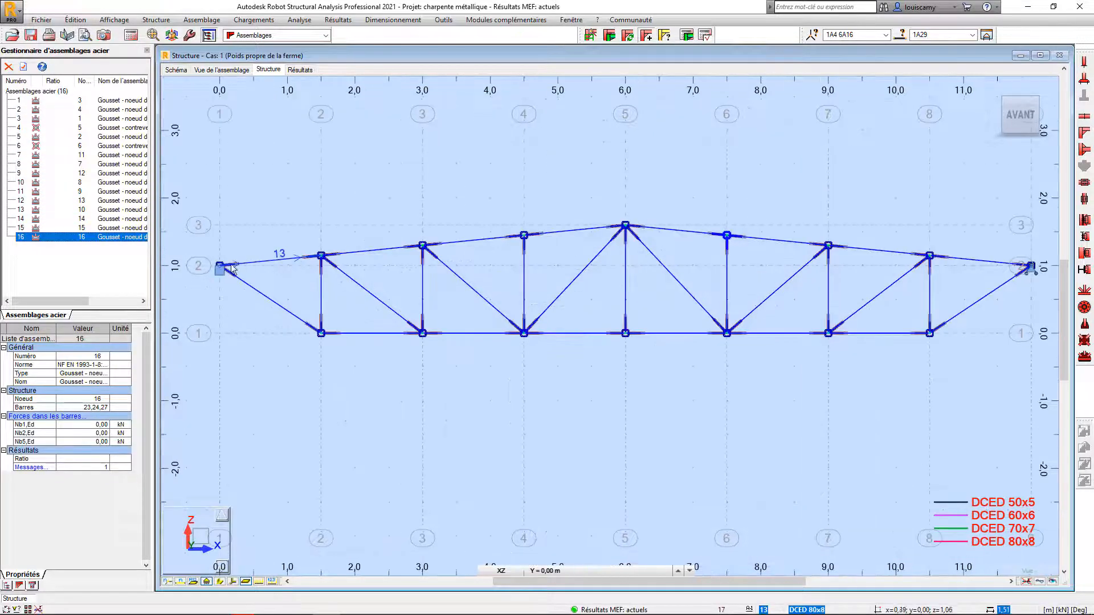
Step: Examine the generated gusset connections at the truss supports and along the top and bottom chords
scroll(230, 265, "up", 3)
scroll(426, 210, "down", 2)
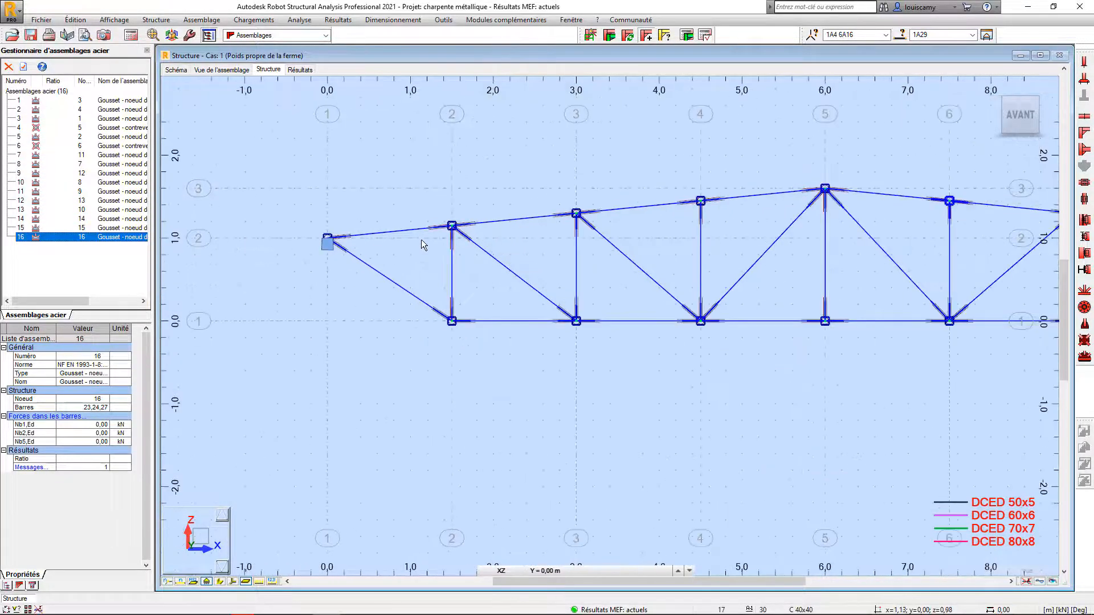
scroll(405, 247, "down", 4)
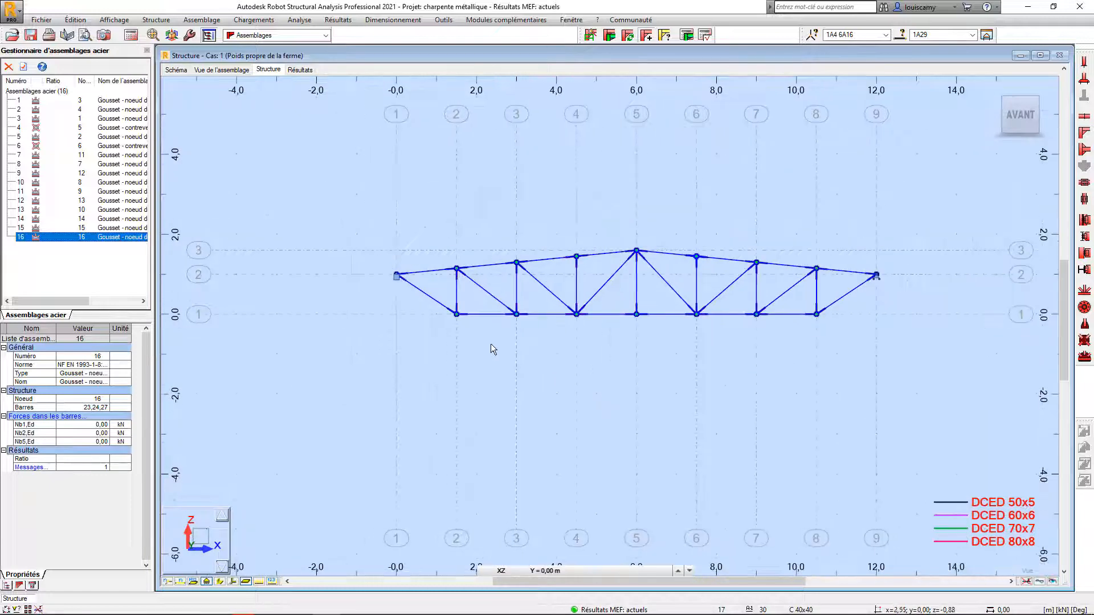
scroll(492, 350, "up", 1)
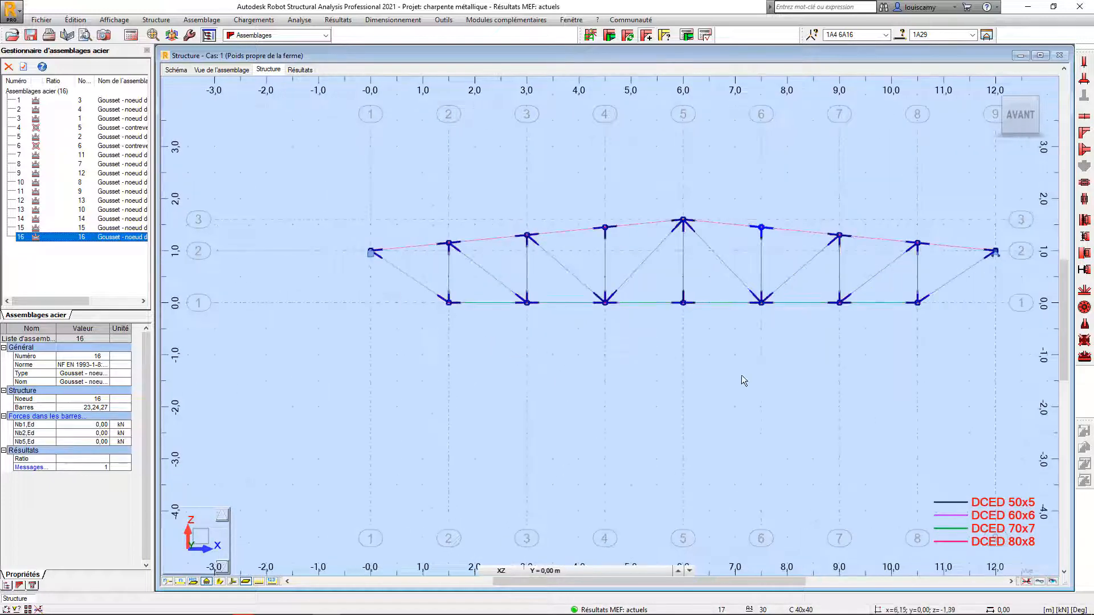
middle_click_drag(858, 364, 796, 377)
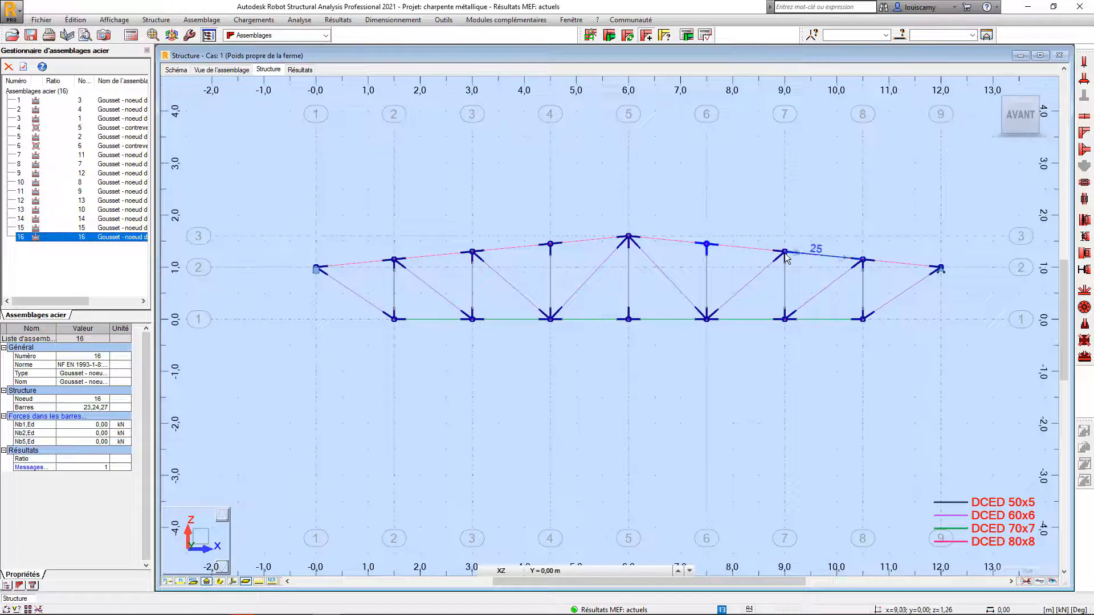
scroll(808, 268, "up", 2)
scroll(802, 257, "up", 2)
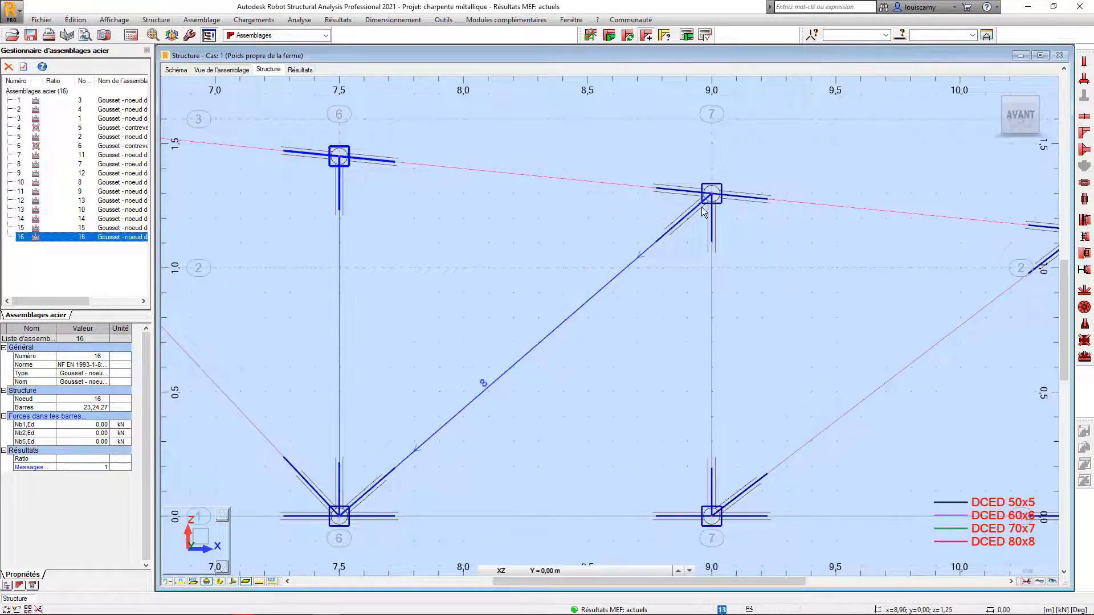
scroll(695, 197, "up", 2)
scroll(735, 217, "down", 2)
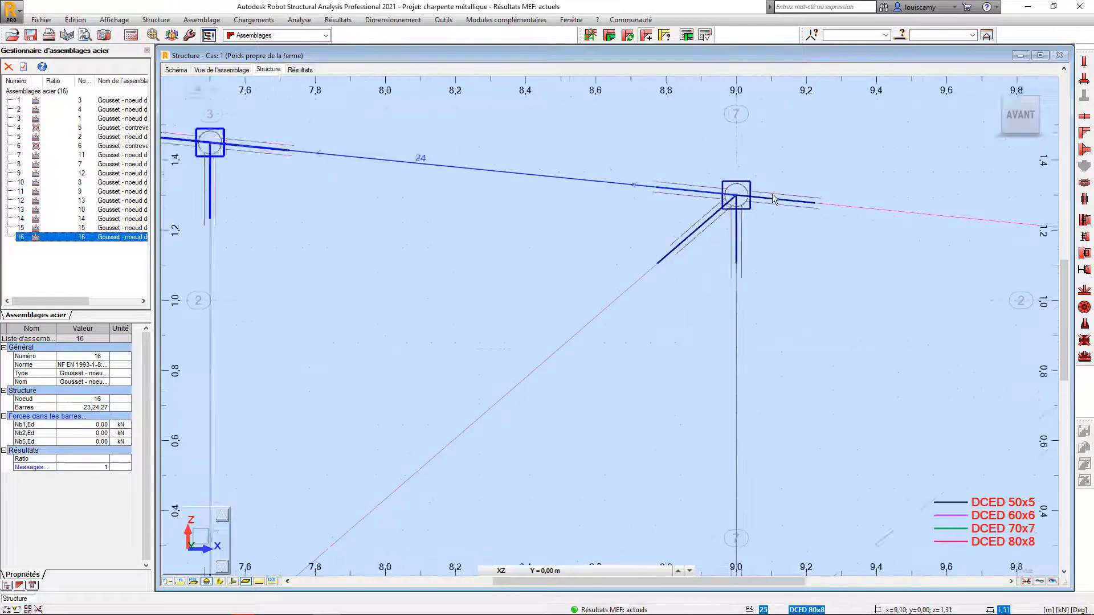
scroll(723, 211, "down", 9)
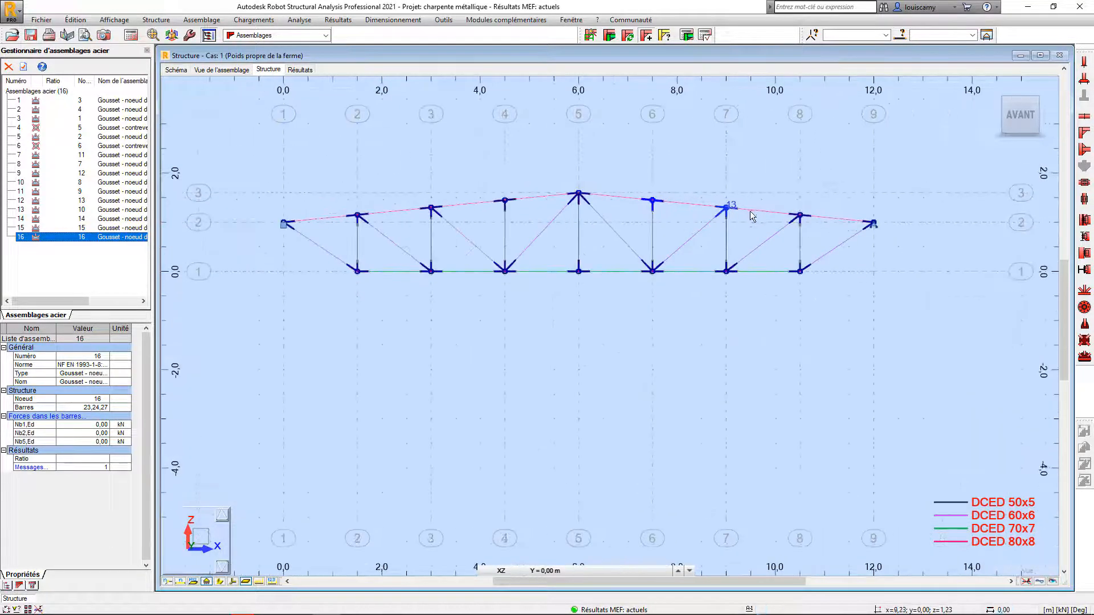
mouse_move(586, 323)
middle_mouse_down()
mouse_move(593, 306)
mouse_move(597, 336)
middle_mouse_up()
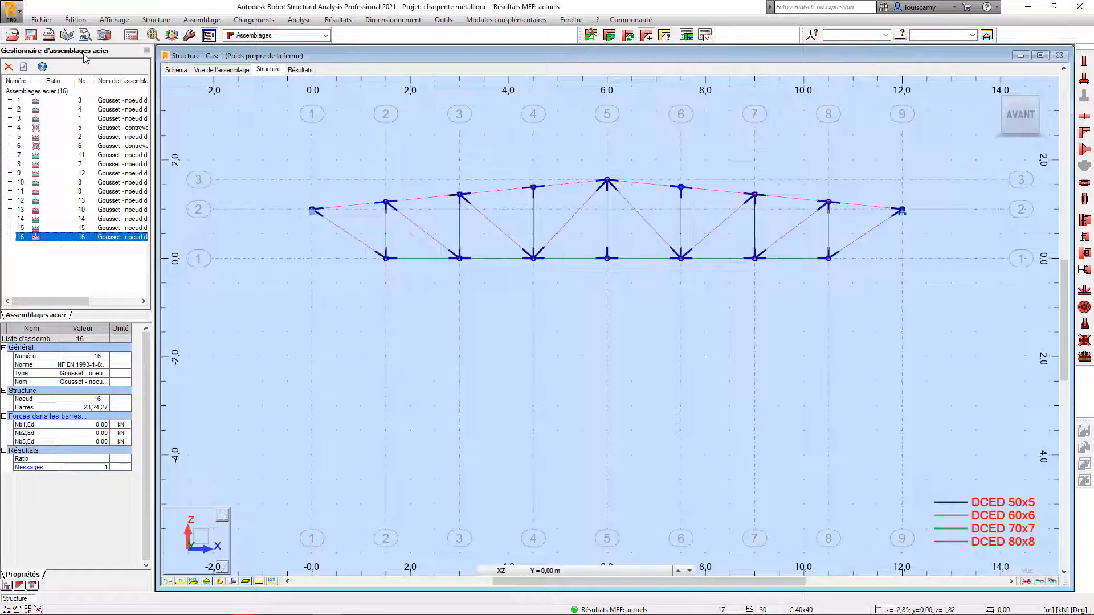
Step: Highlight connection 15 from the connection list and display the node numbers on the truss
left_click(56, 102)
left_click(59, 229)
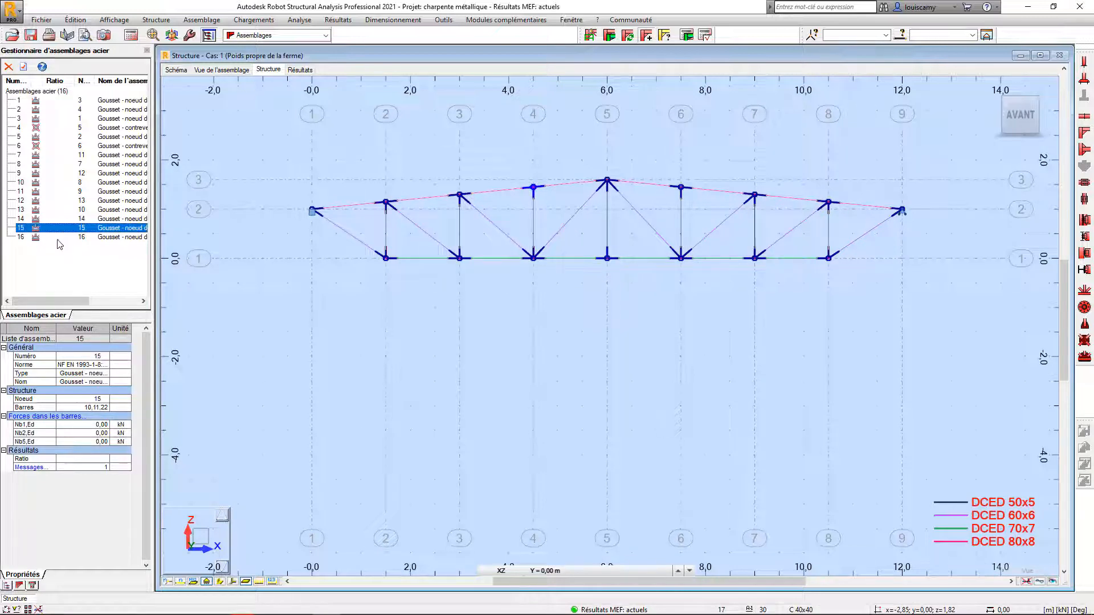
left_click(168, 582)
scroll(405, 273, "up", 1)
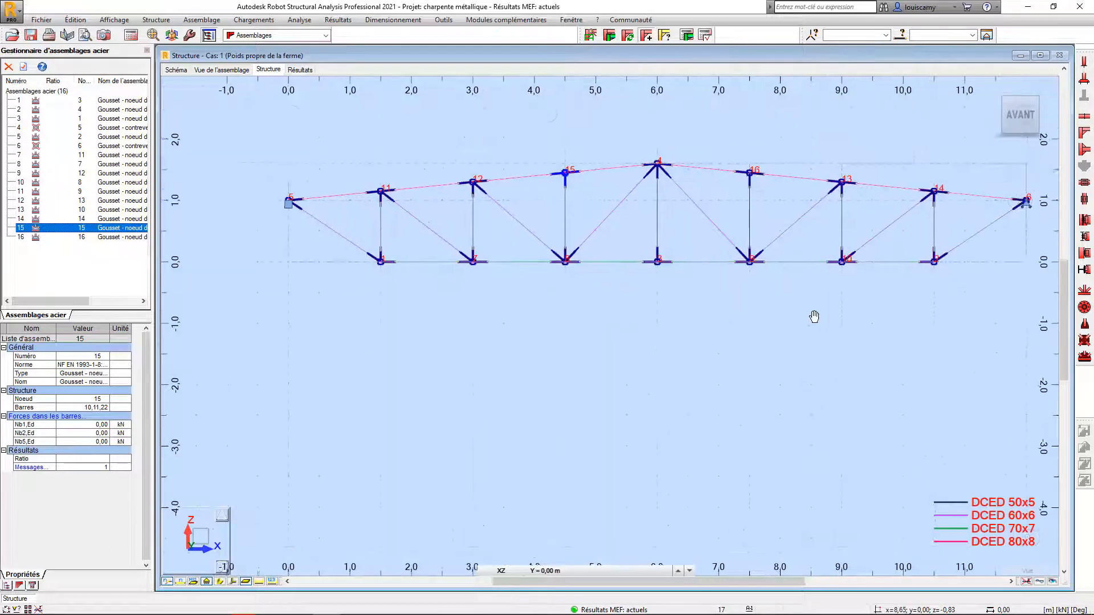
middle_click_drag(814, 317, 787, 342)
scroll(916, 292, "up", 2)
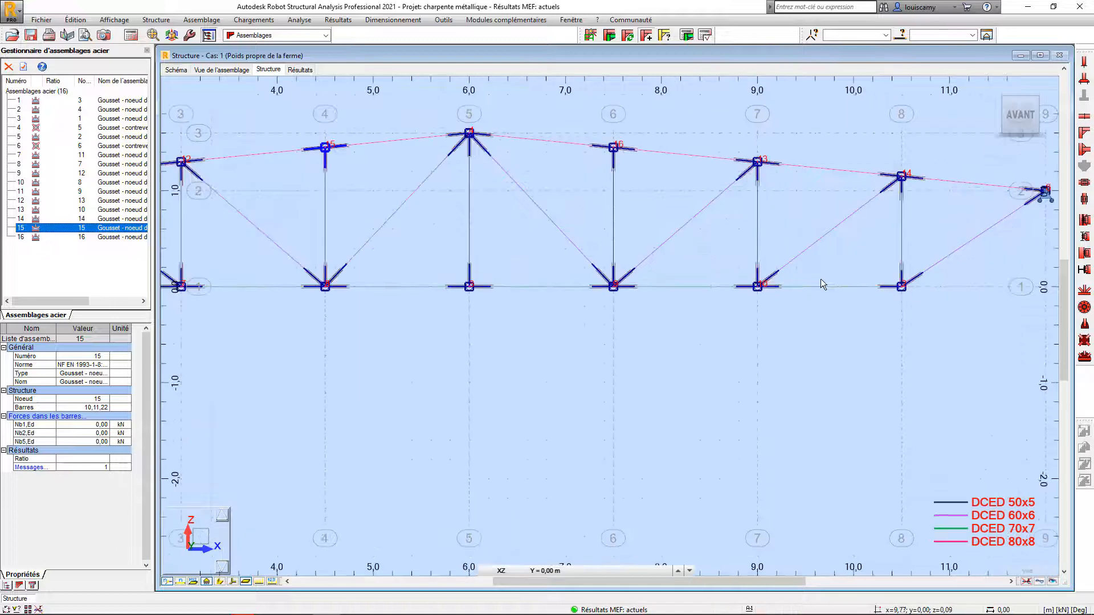
scroll(610, 140, "up", 3)
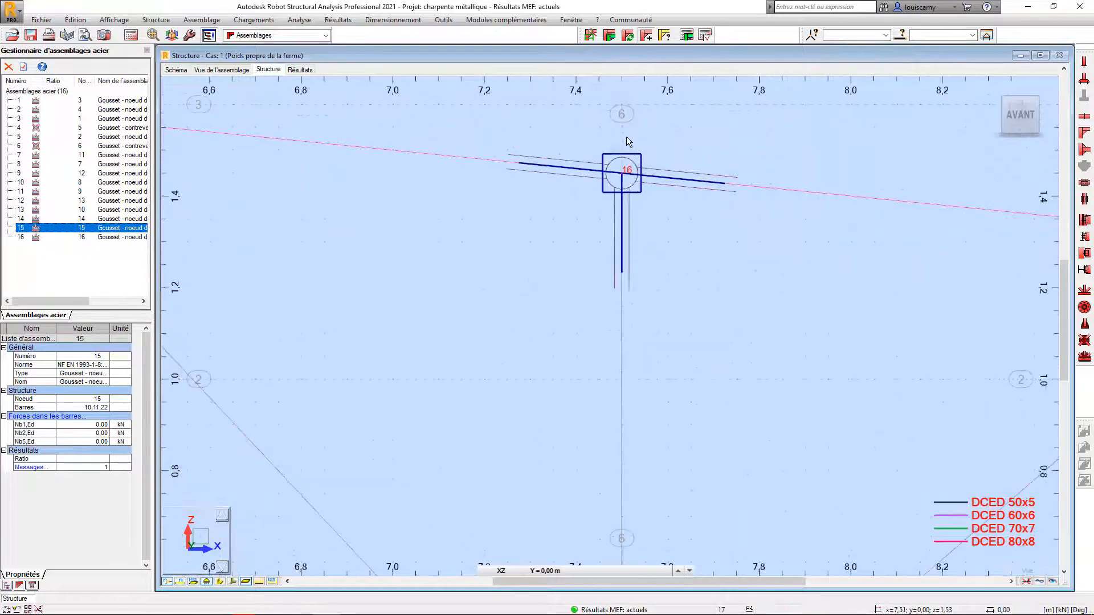
scroll(626, 142, "down", 3)
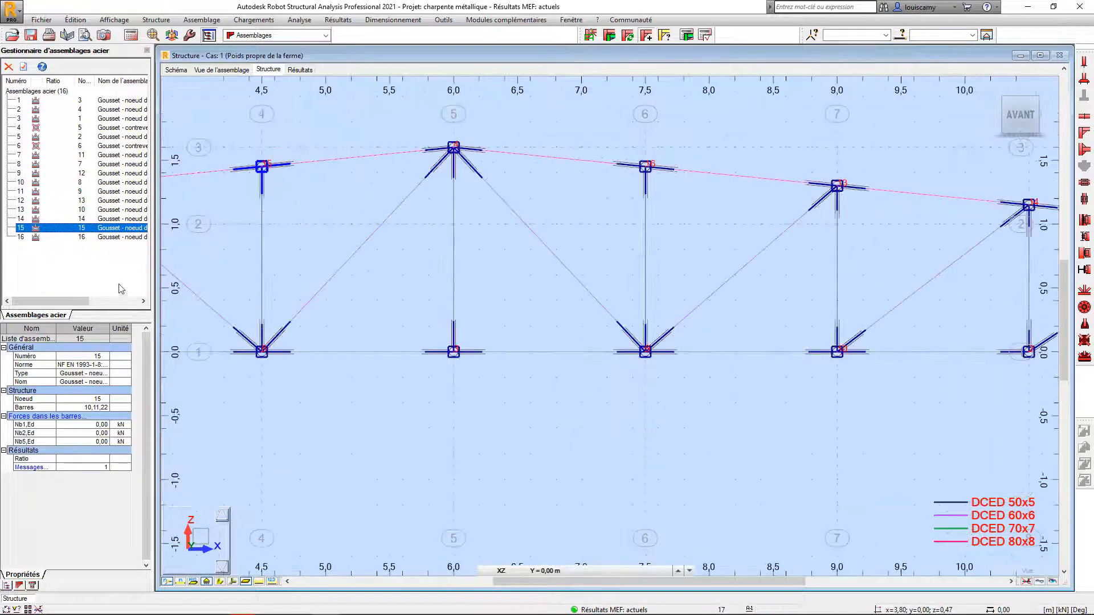
Step: Highlight connection 16 and widen the Noeud column in the connection list to match it with its node on the truss
left_click(32, 238)
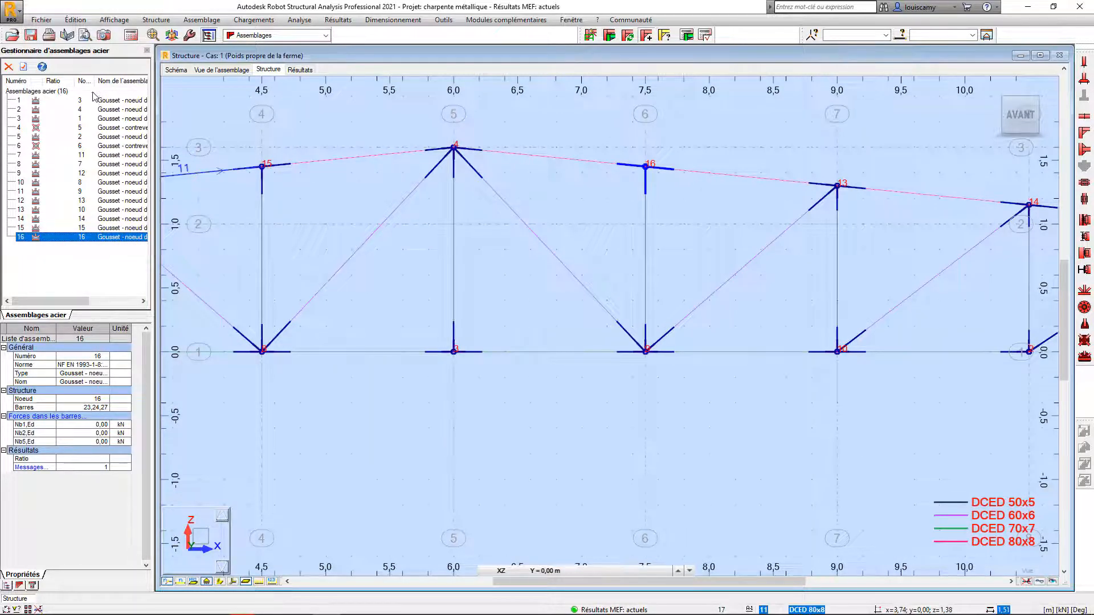
left_click_drag(94, 81, 111, 81)
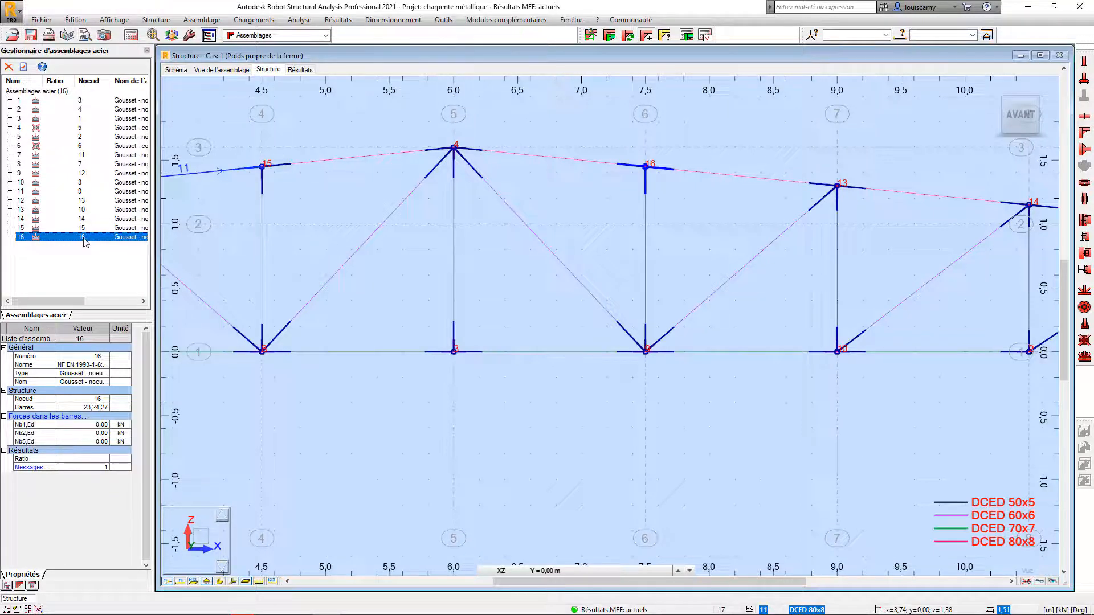
scroll(491, 390, "down", 5)
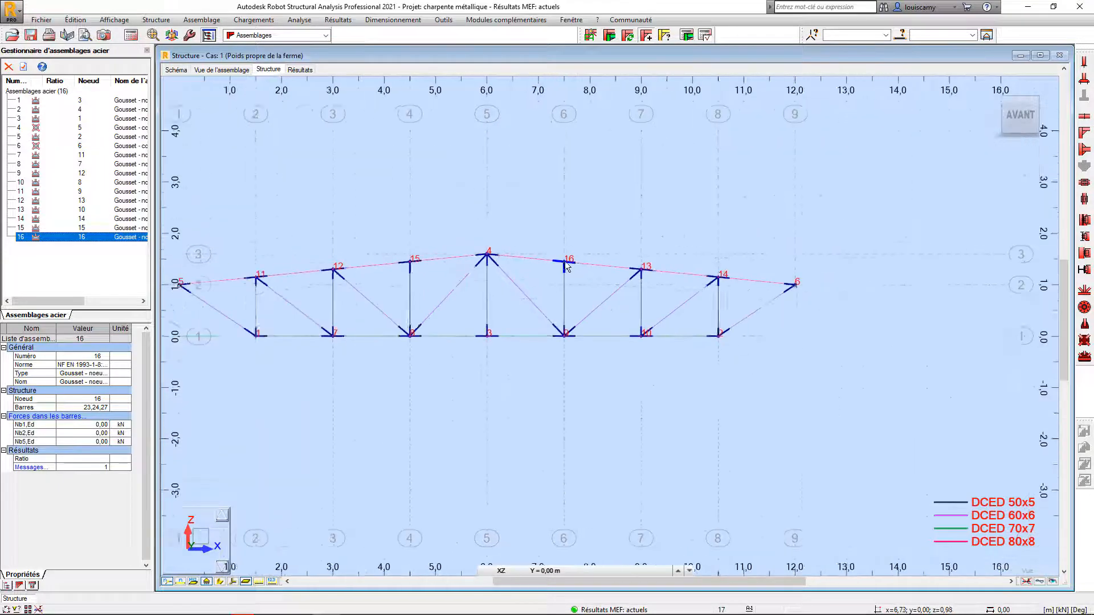
middle_click_drag(549, 378, 601, 317)
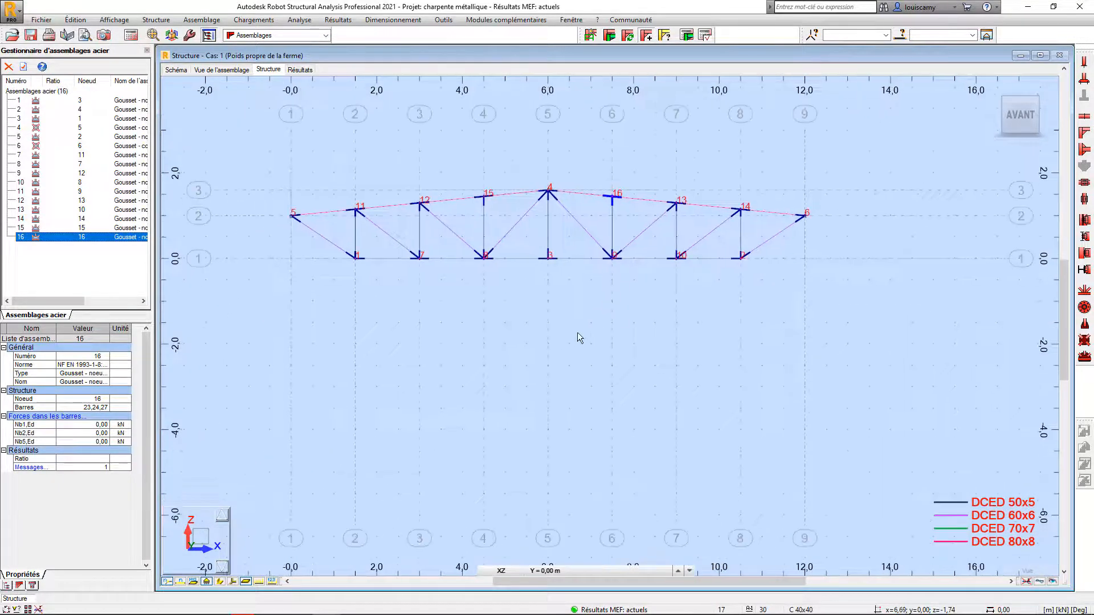
scroll(416, 261, "up", 3)
scroll(398, 279, "down", 2)
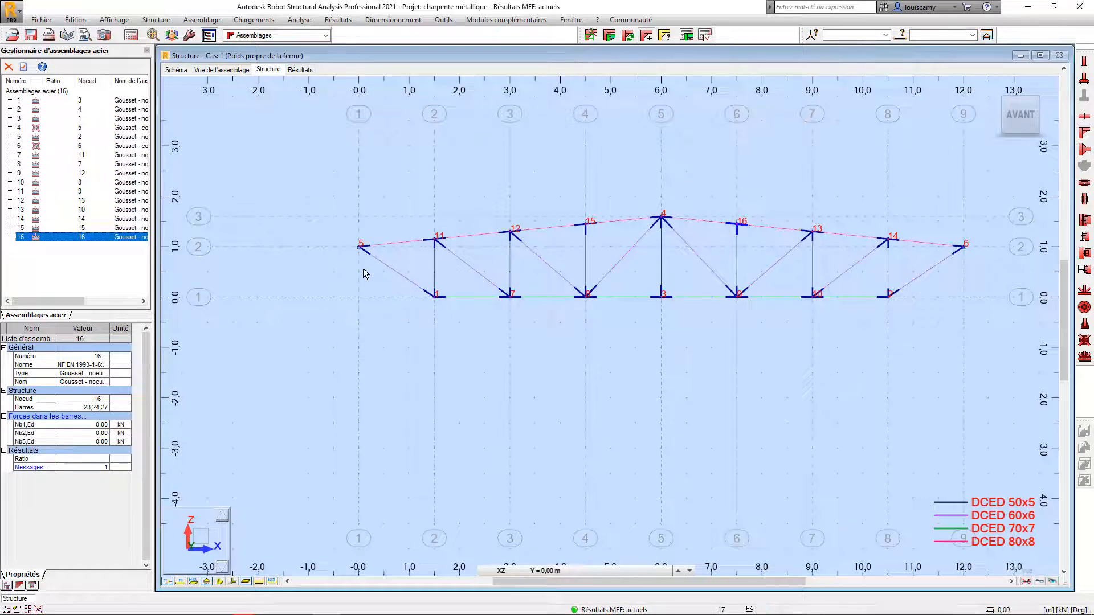
Step: Select support node 5 with bars 2 and 13, and open the definition of connection 4, accepting possible changes to the structure
scroll(359, 258, "up", 2)
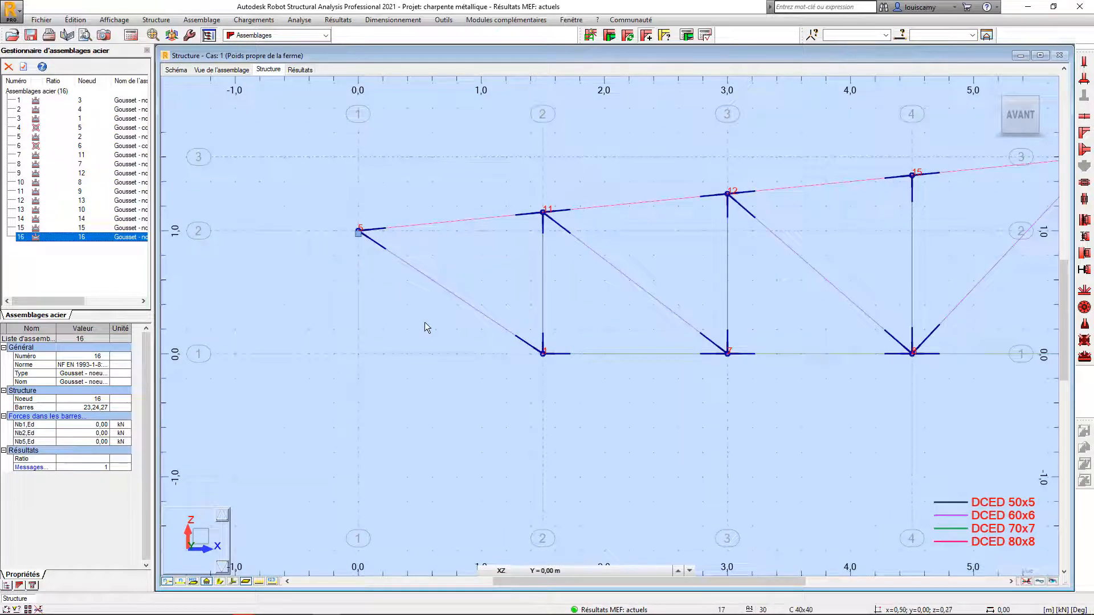
left_click_drag(402, 317, 329, 162)
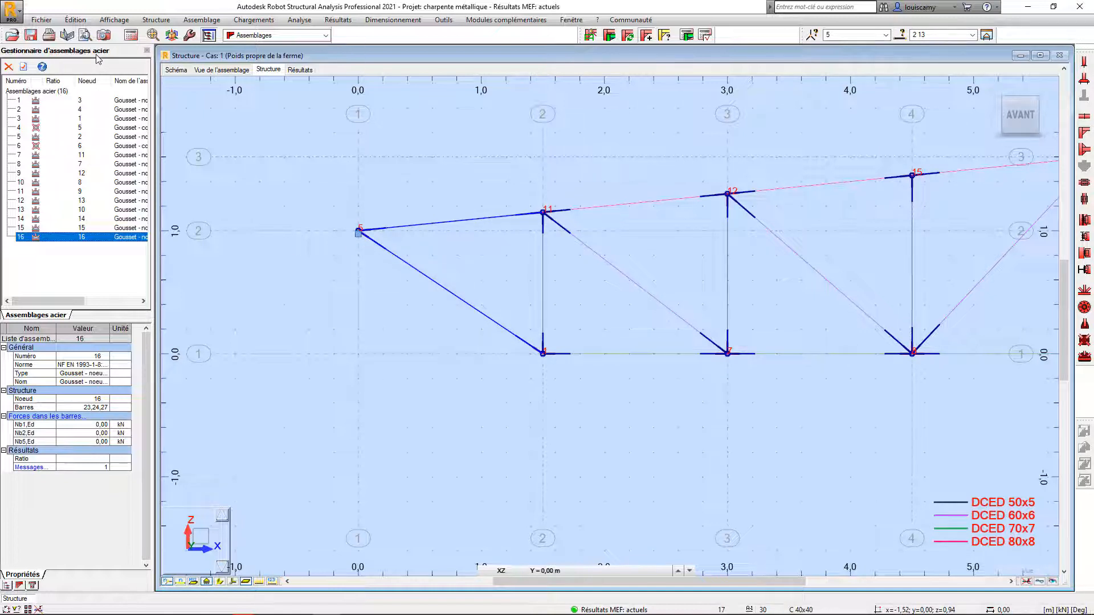
left_click(81, 129)
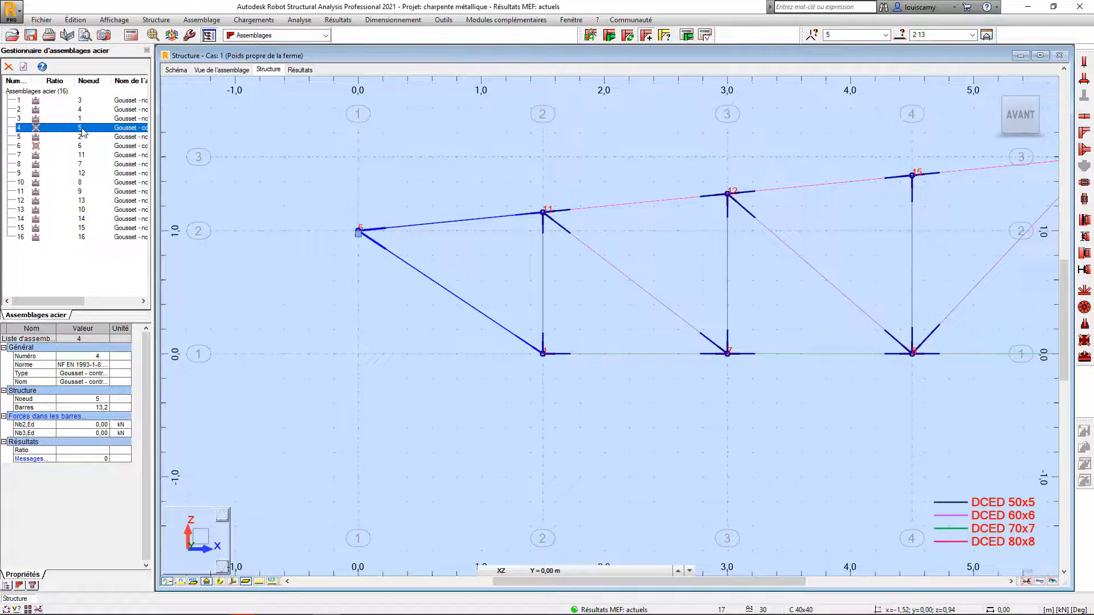
double_click(83, 129)
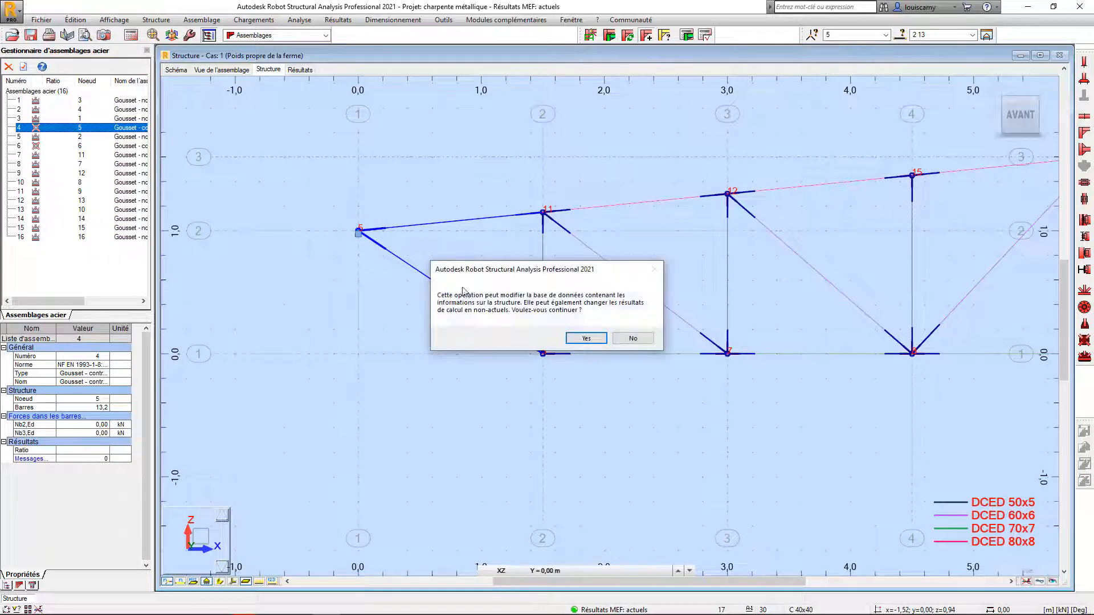
left_click(587, 340)
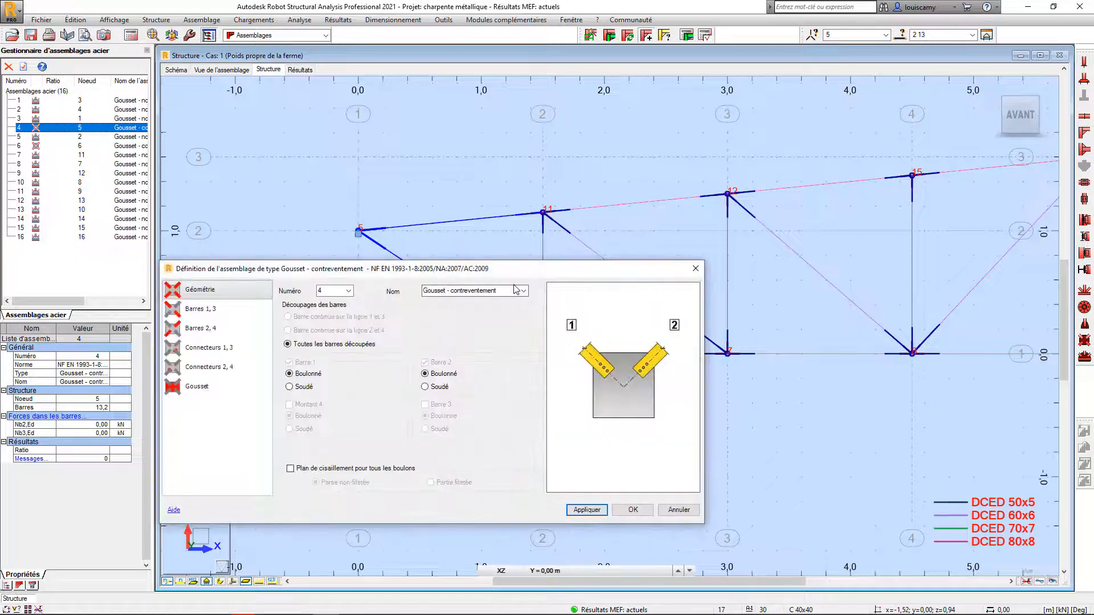
Step: Name connection 4 "Gousset - noeud membrure de treillis" and set bars 1 and 2 to welded (Soudé)
left_click_drag(505, 277, 621, 93)
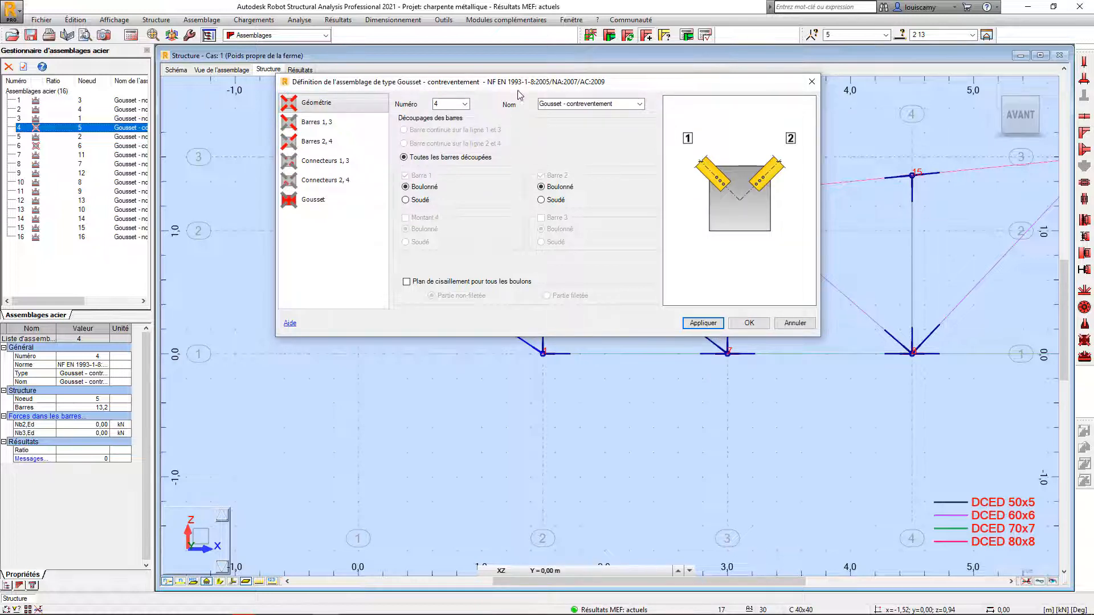
left_click(640, 103)
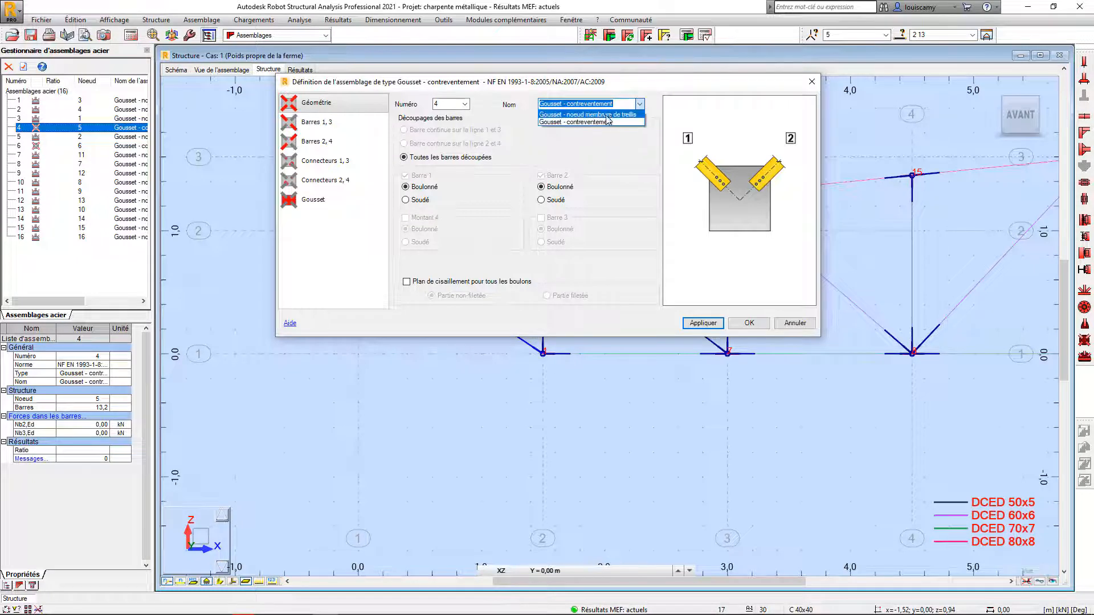
left_click(625, 115)
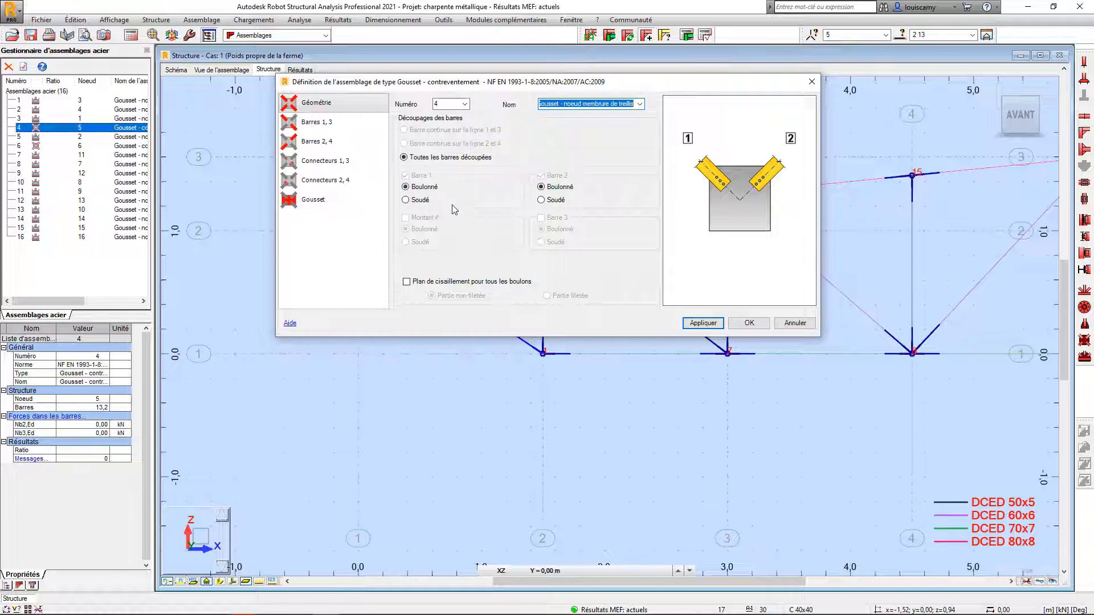
left_click(405, 200)
left_click(541, 200)
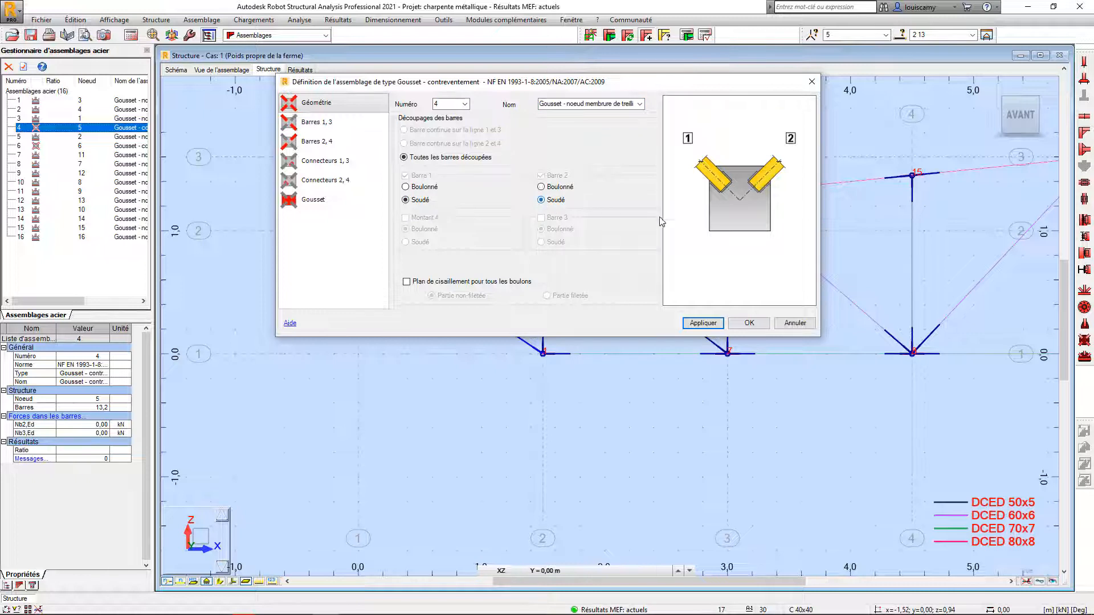
Step: Review the bar, weld connector and gusset plate parameters of connection 4 and accept its definition
left_click(323, 124)
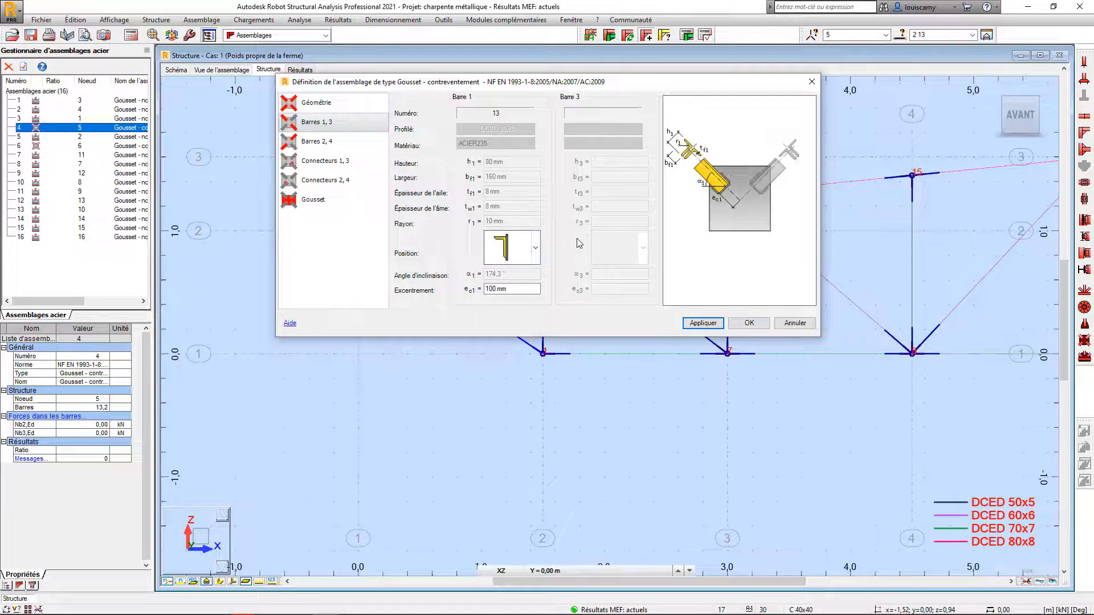
left_click(322, 141)
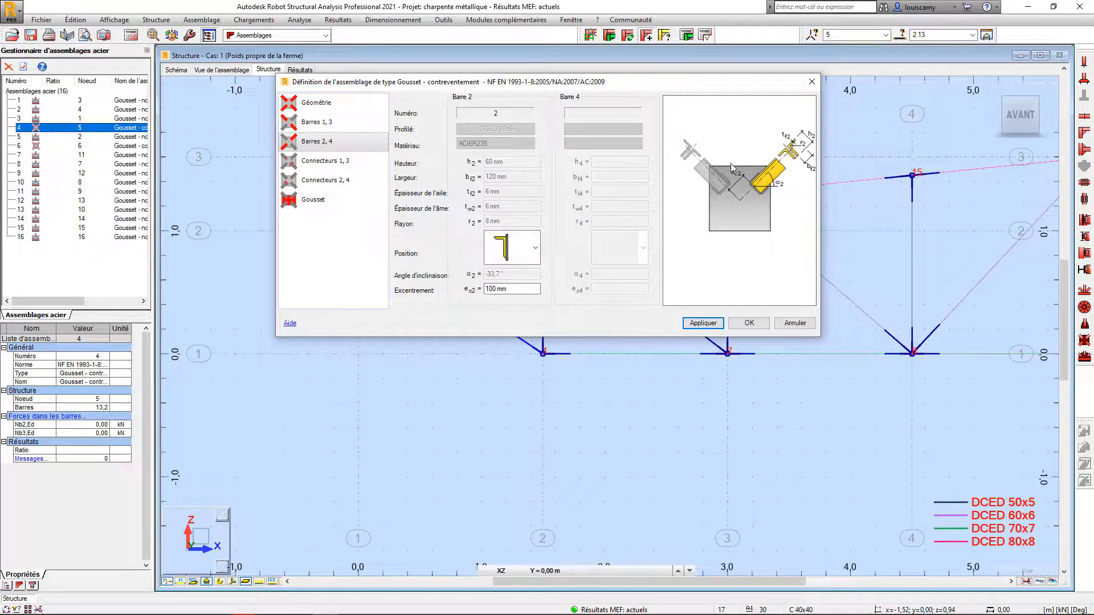
left_click(344, 164)
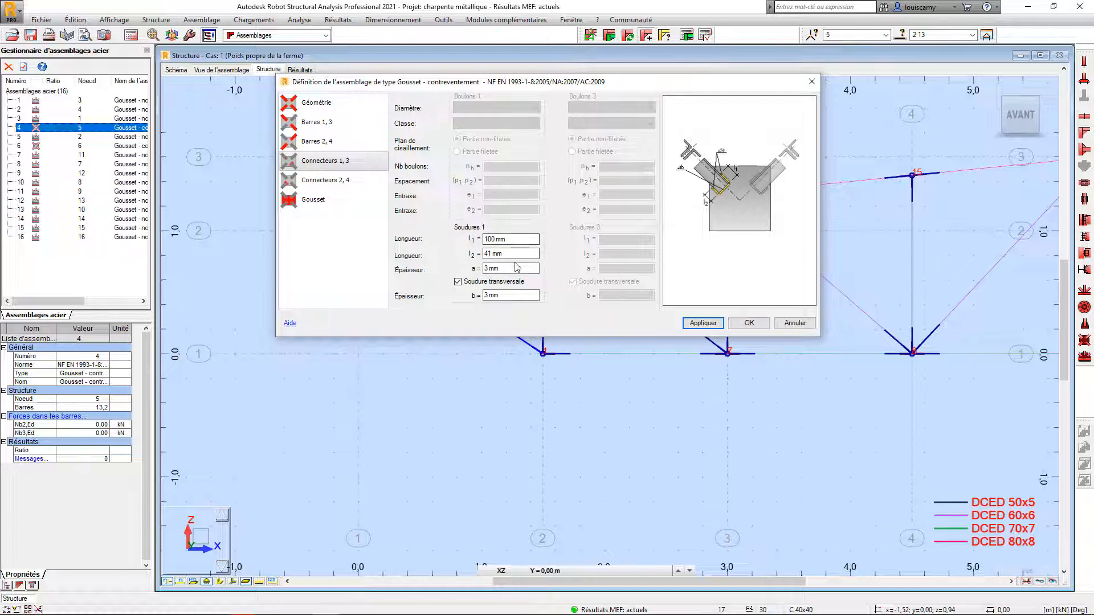
left_click(337, 188)
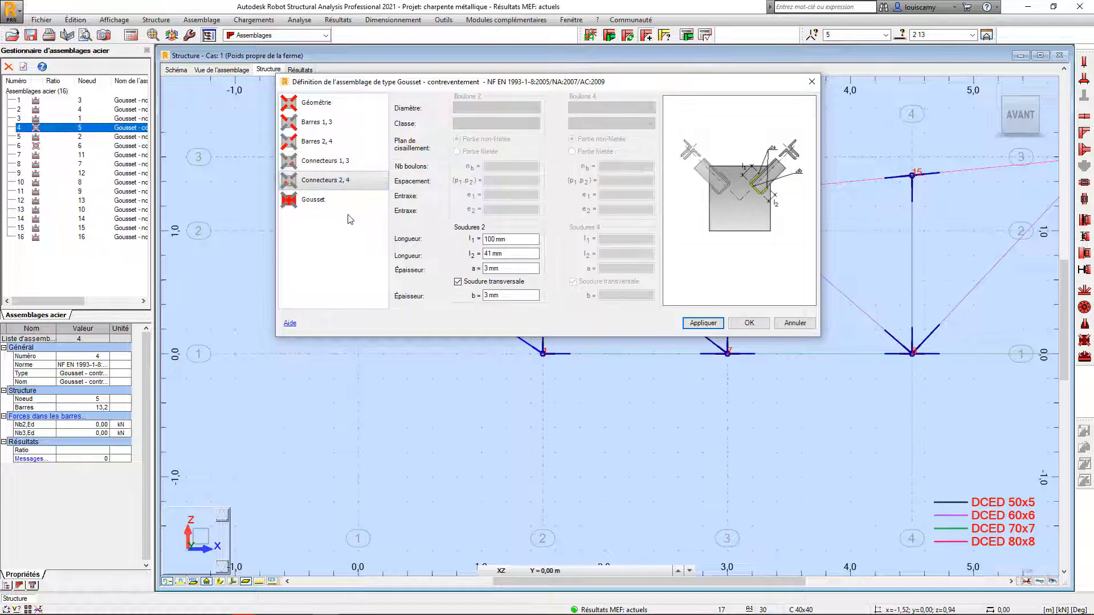
left_click(320, 204)
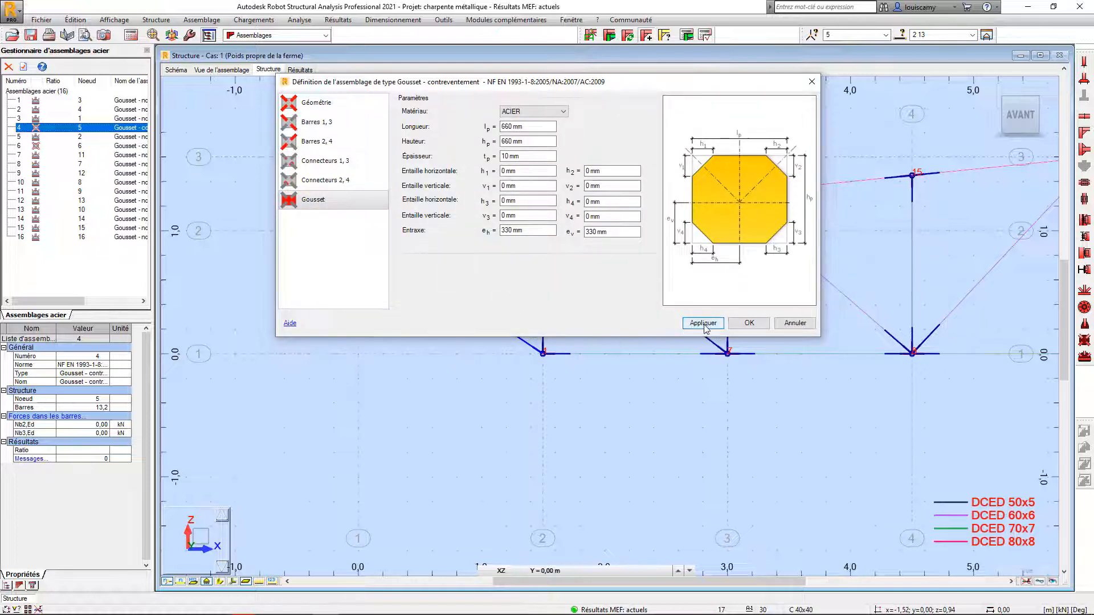
left_click(741, 324)
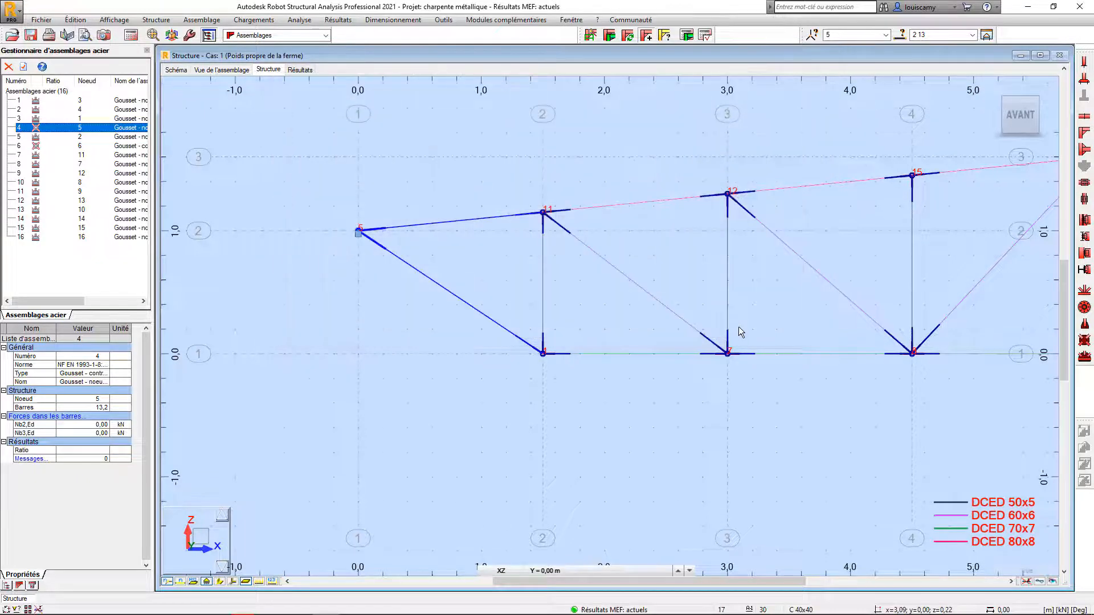
Step: Run the steel connection verification for connection 4 at node 5 using the load combinations (Combinaisons)
left_click(688, 35)
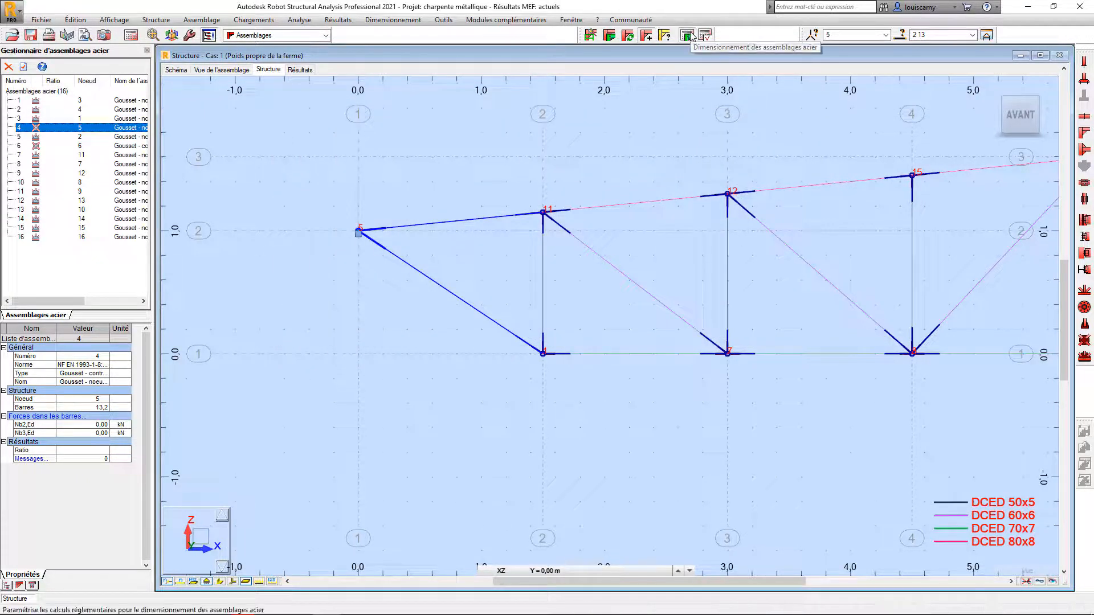
left_click_drag(551, 221, 608, 102)
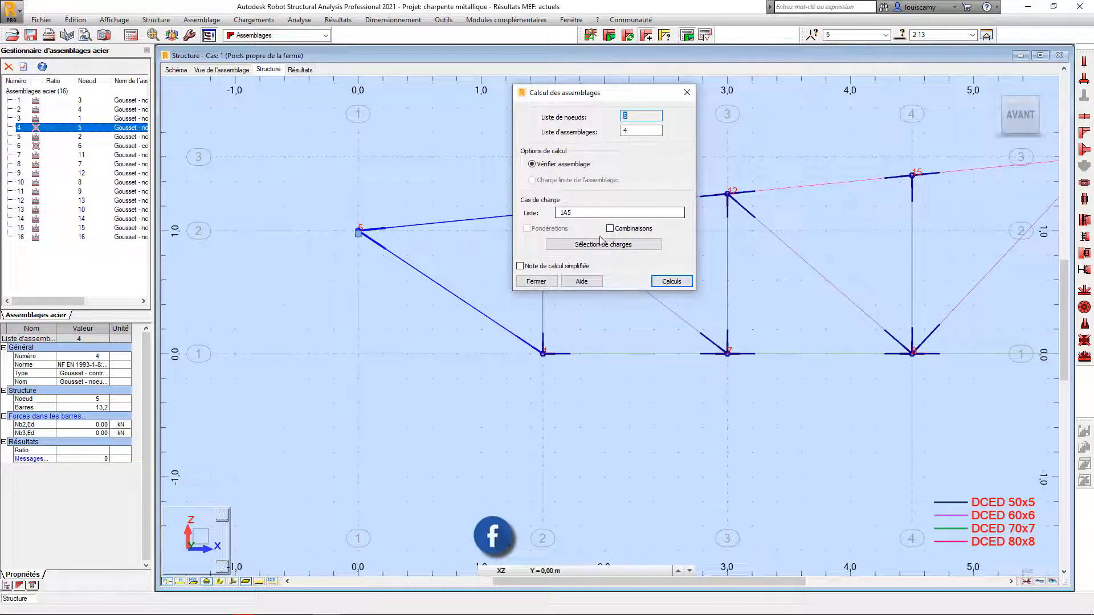
left_click(610, 229)
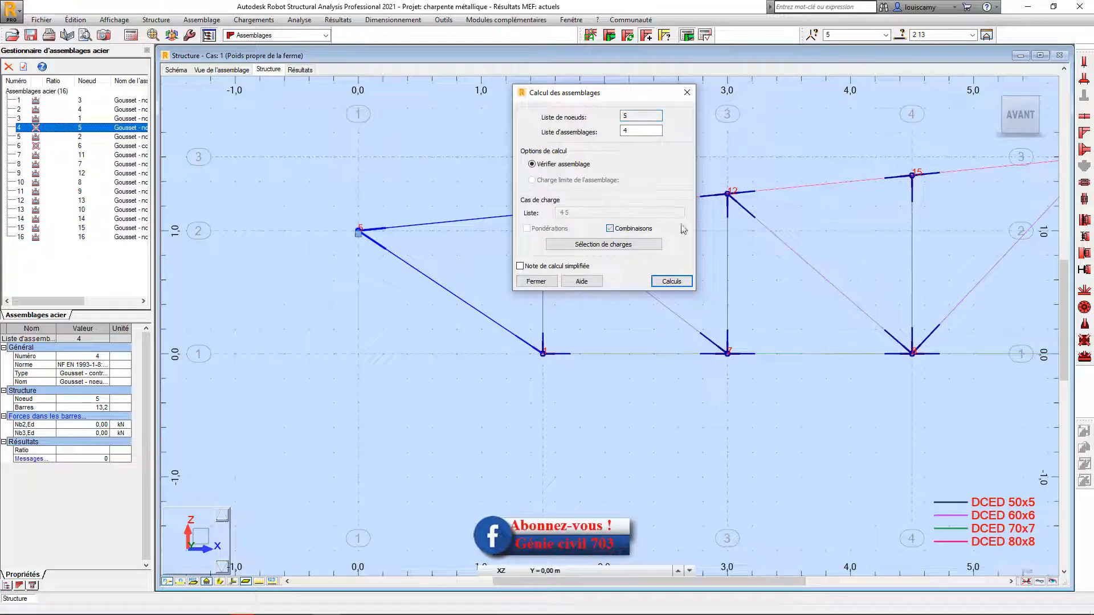
left_click(668, 285)
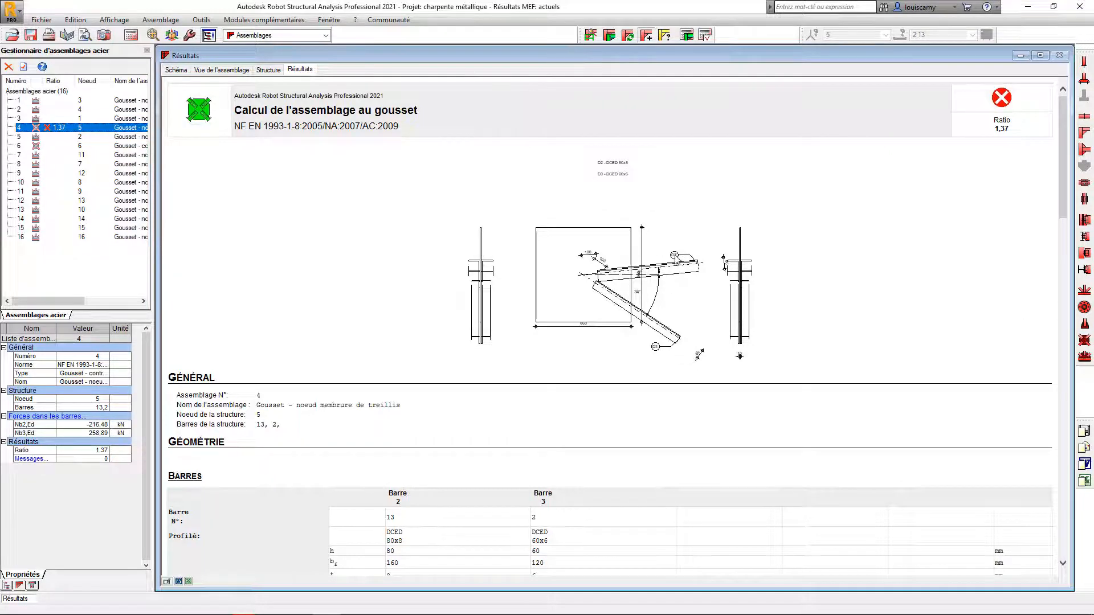
Step: Examine the calculation note of connection 4, checking the weld and section resistance of bars 2 and 3 and the weld dimensions
scroll(689, 279, "down", 15)
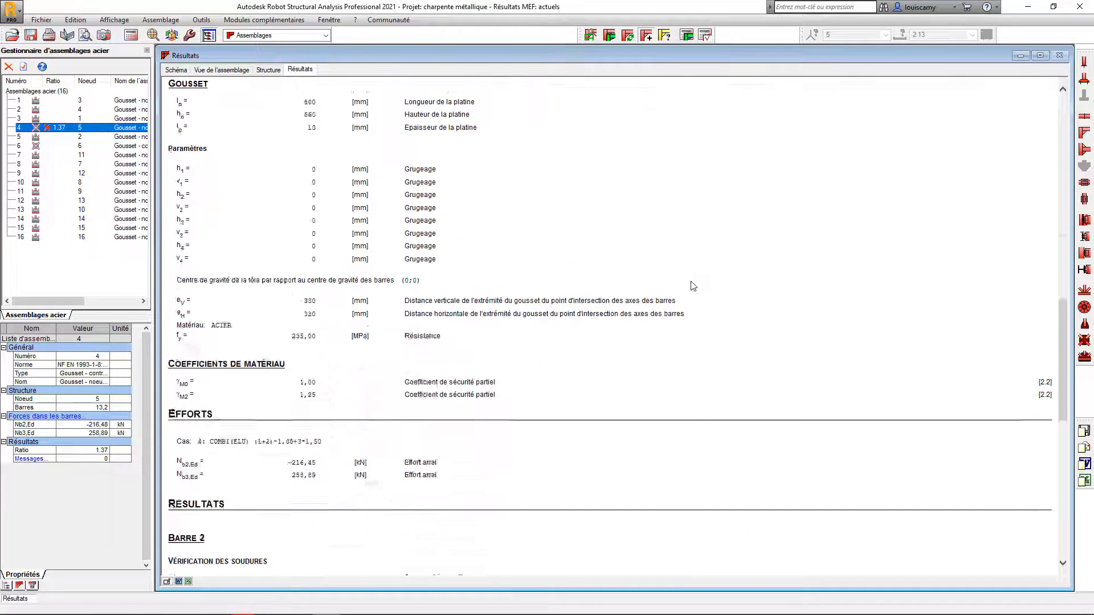
scroll(693, 286, "down", 10)
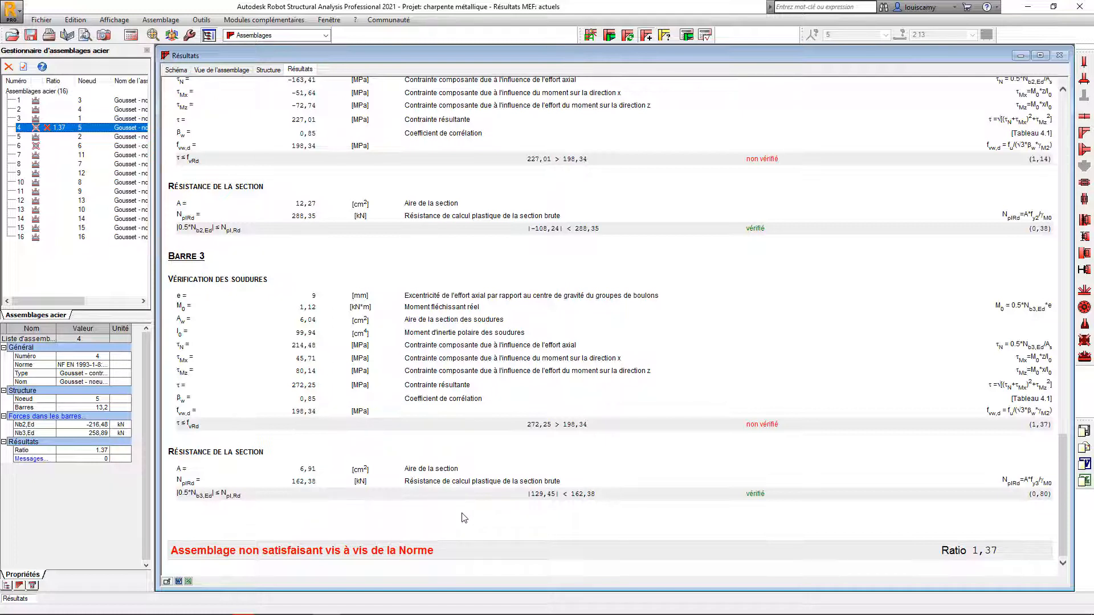
scroll(466, 477, "up", 5)
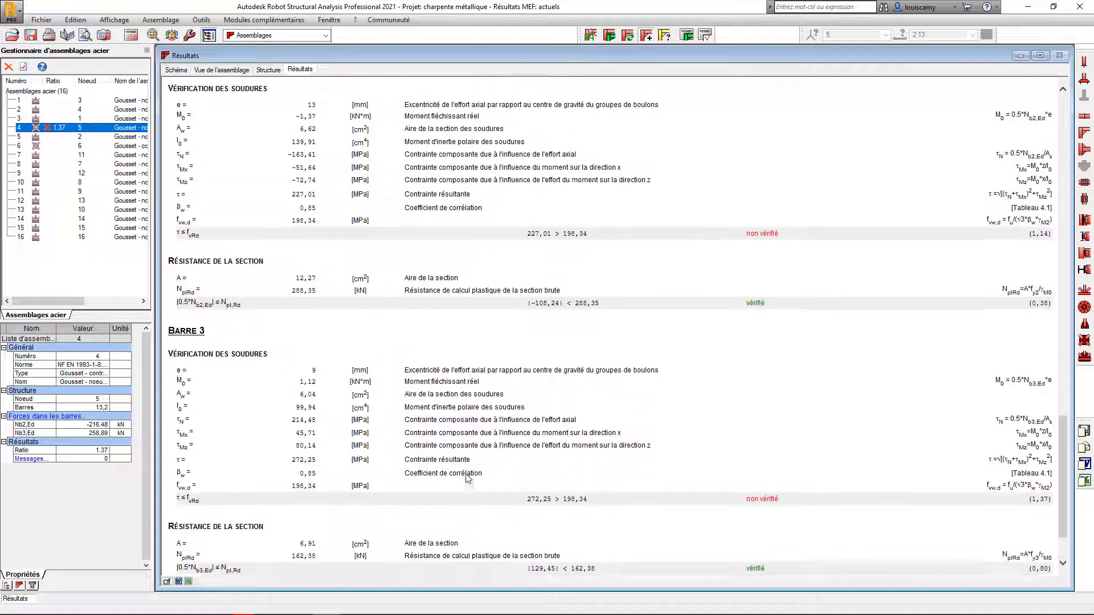
scroll(466, 478, "down", 5)
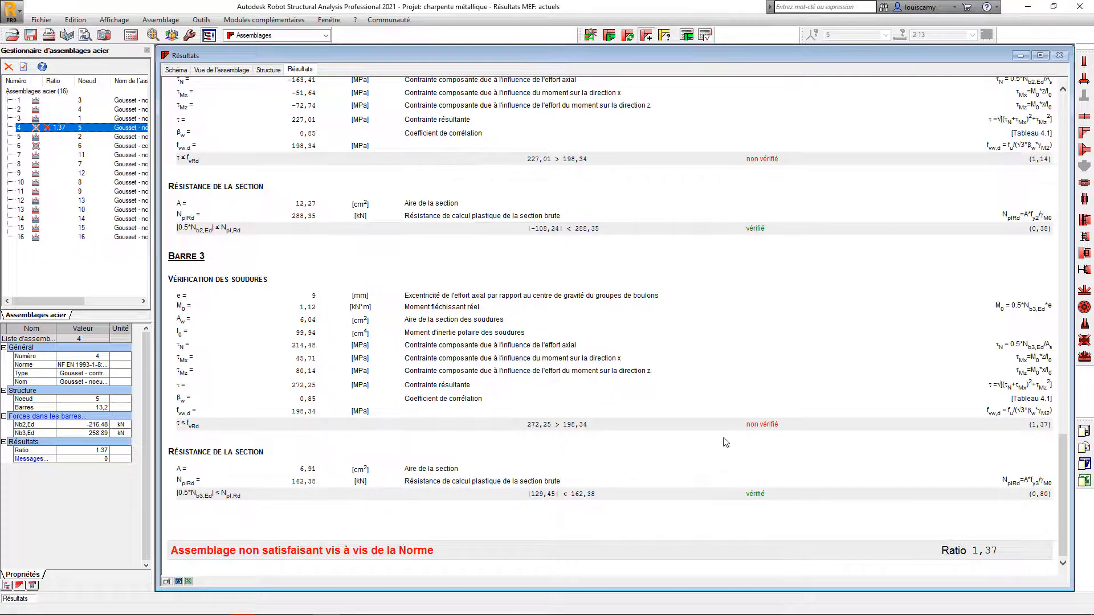
left_click_drag(780, 424, 749, 428)
scroll(827, 218, "up", 5)
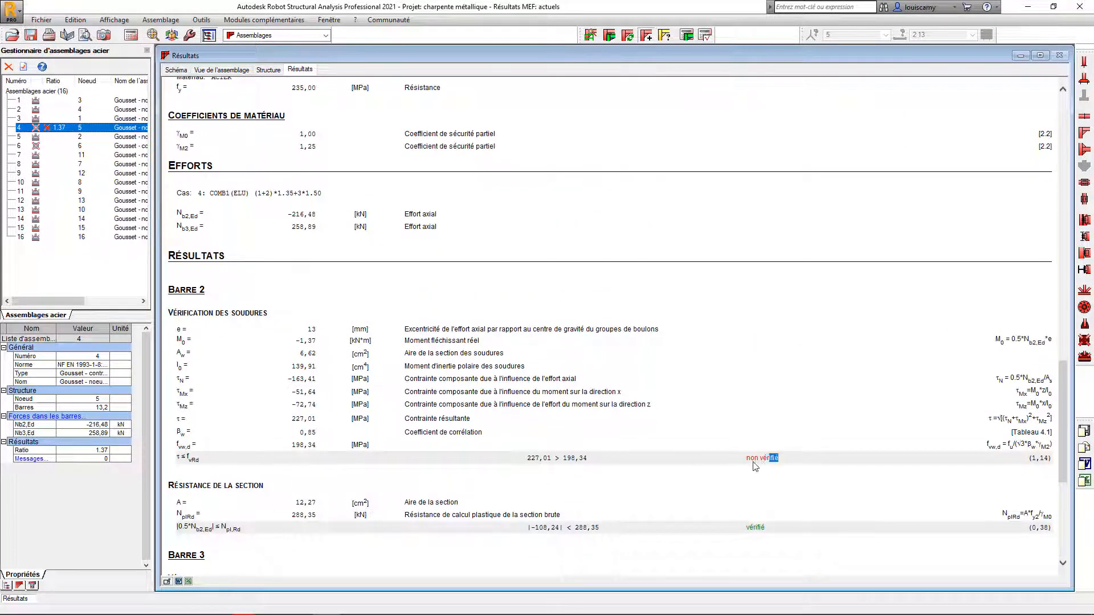
scroll(666, 453, "up", 10)
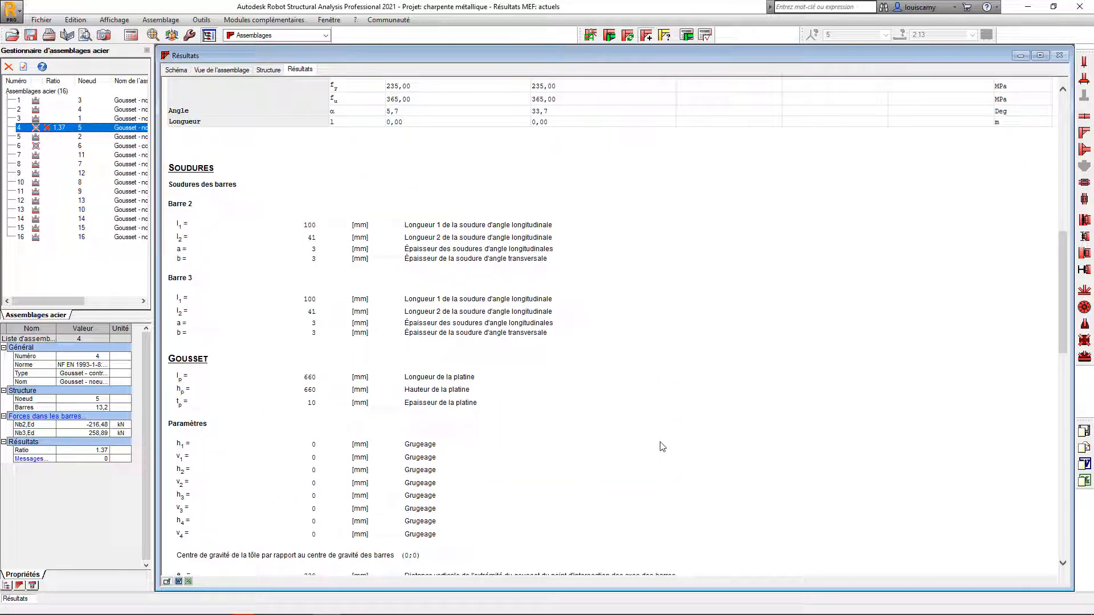
scroll(663, 447, "down", 10)
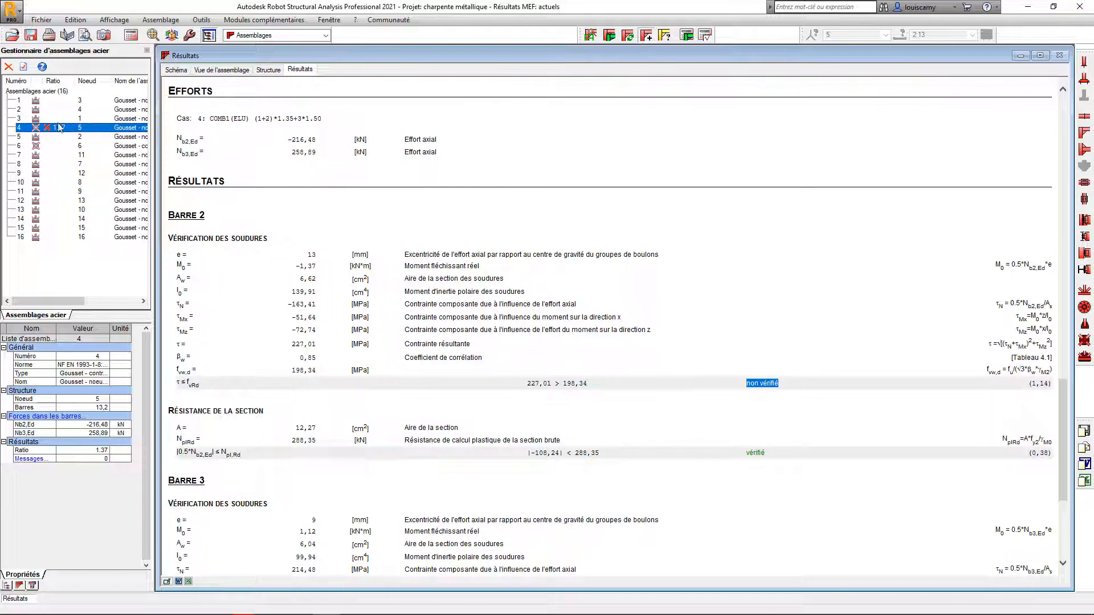
Step: Reopen the definition of connection 4 and set both weld lengths l1 and l2 of Soudures 1 to 200 mm
left_click(73, 108)
double_click(63, 130)
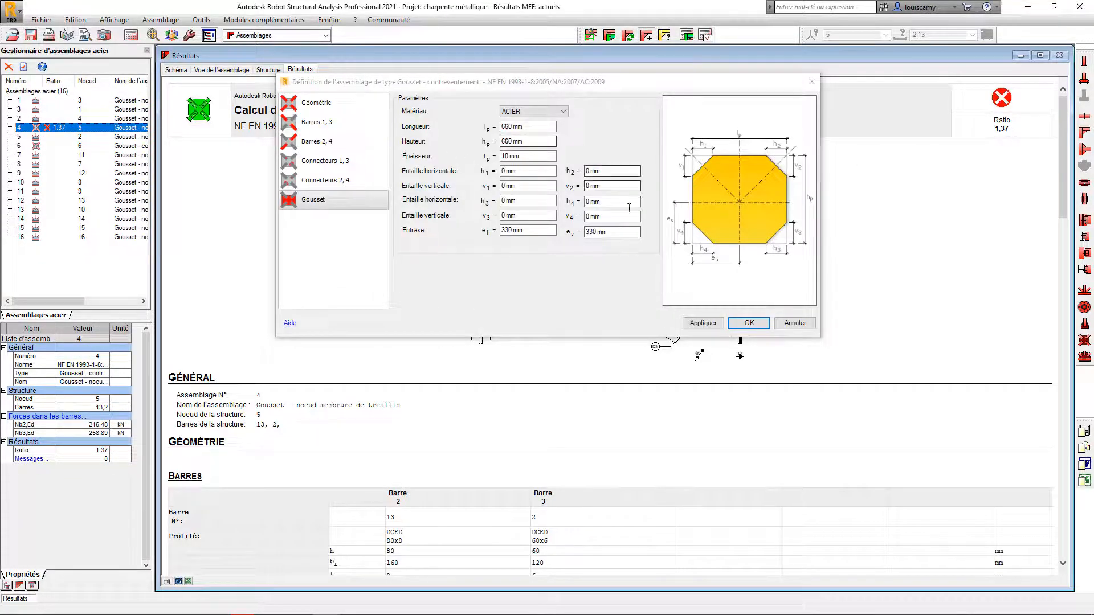
left_click(322, 164)
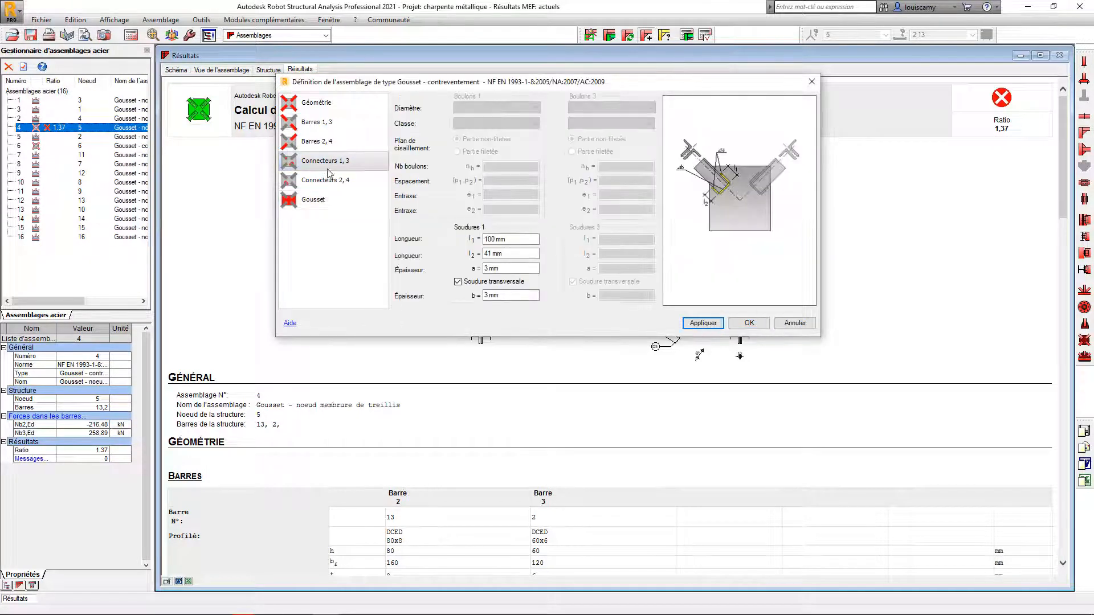
left_click_drag(513, 243, 447, 242)
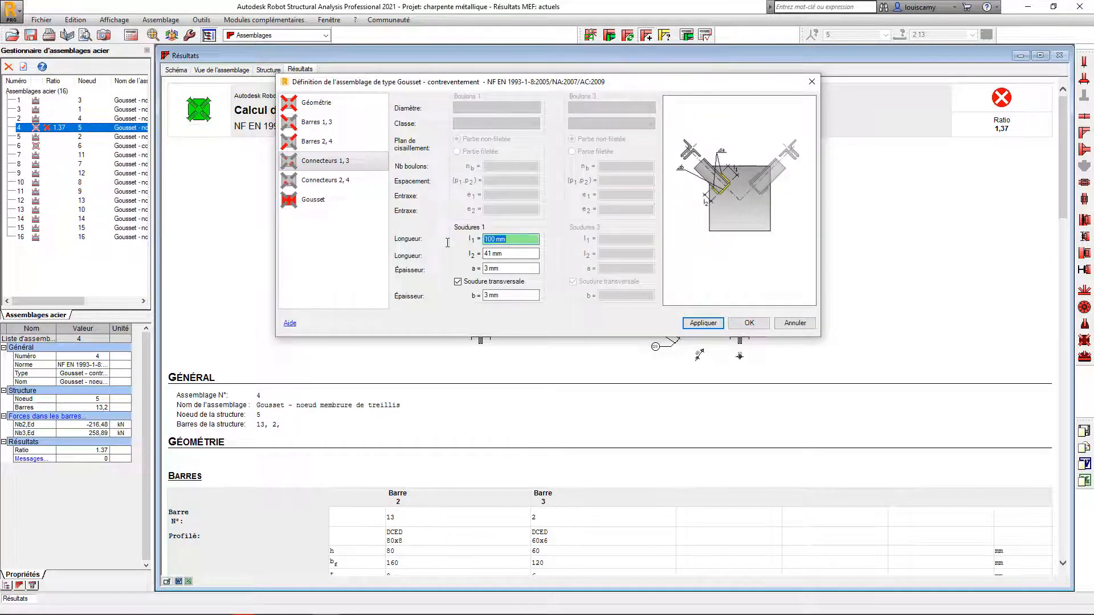
type("200")
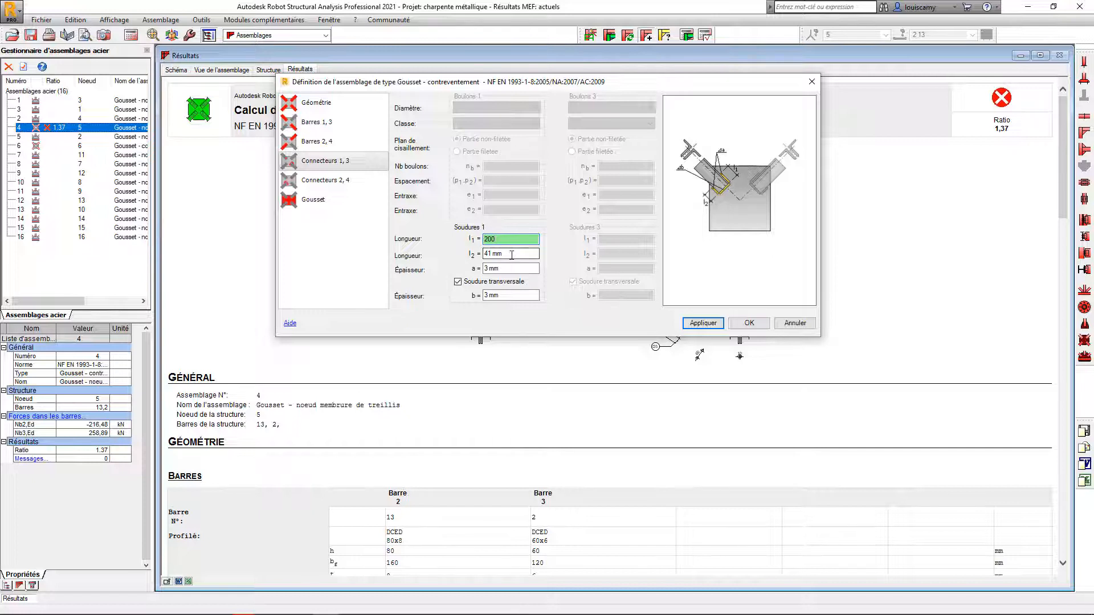
key("Tab")
type("1")
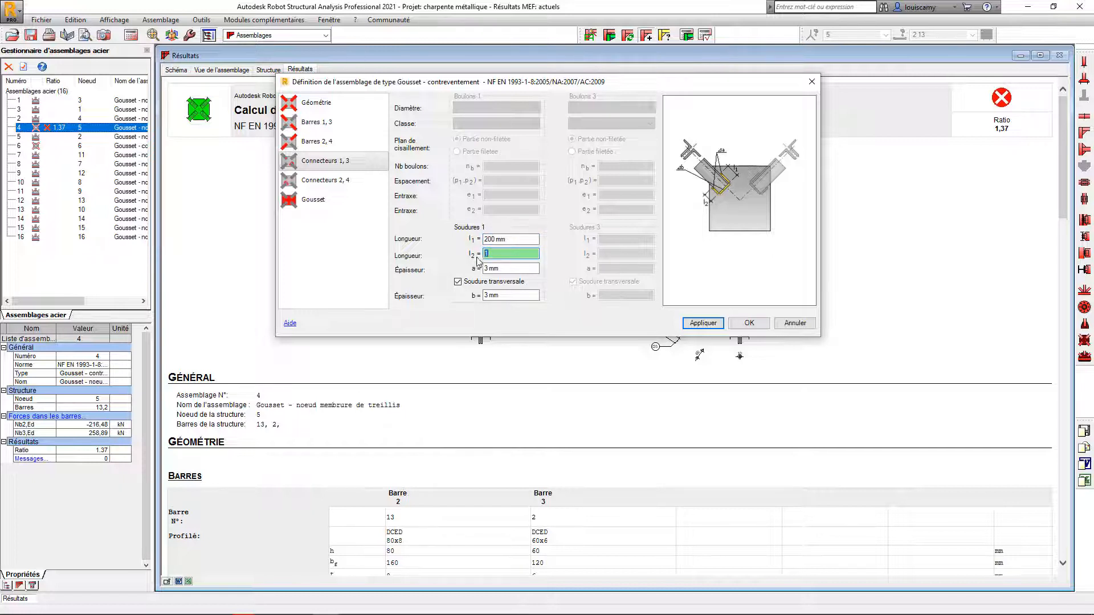
type("00")
left_click(703, 323)
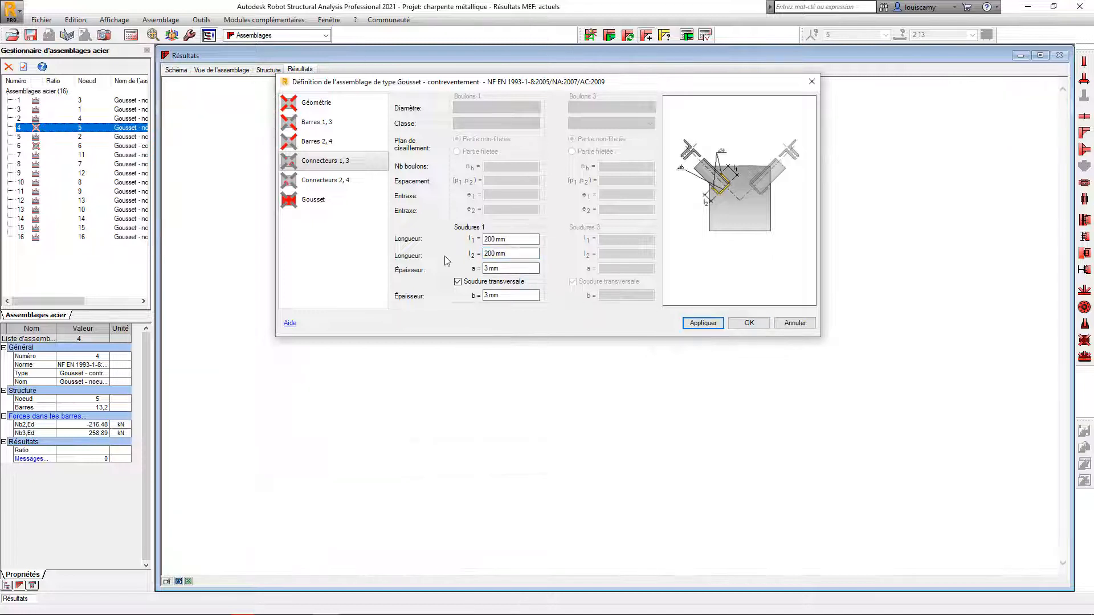
Step: Set both weld lengths l1 and l2 of Soudures 2 to 200 mm and accept the definition of connection 4
left_click(324, 181)
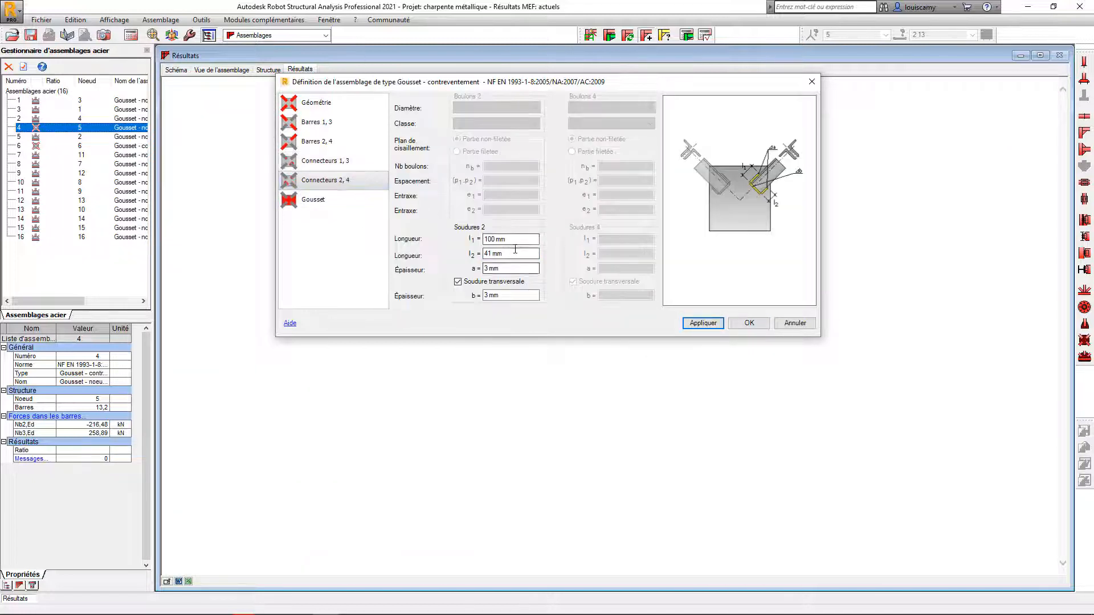
left_click_drag(525, 239, 478, 241)
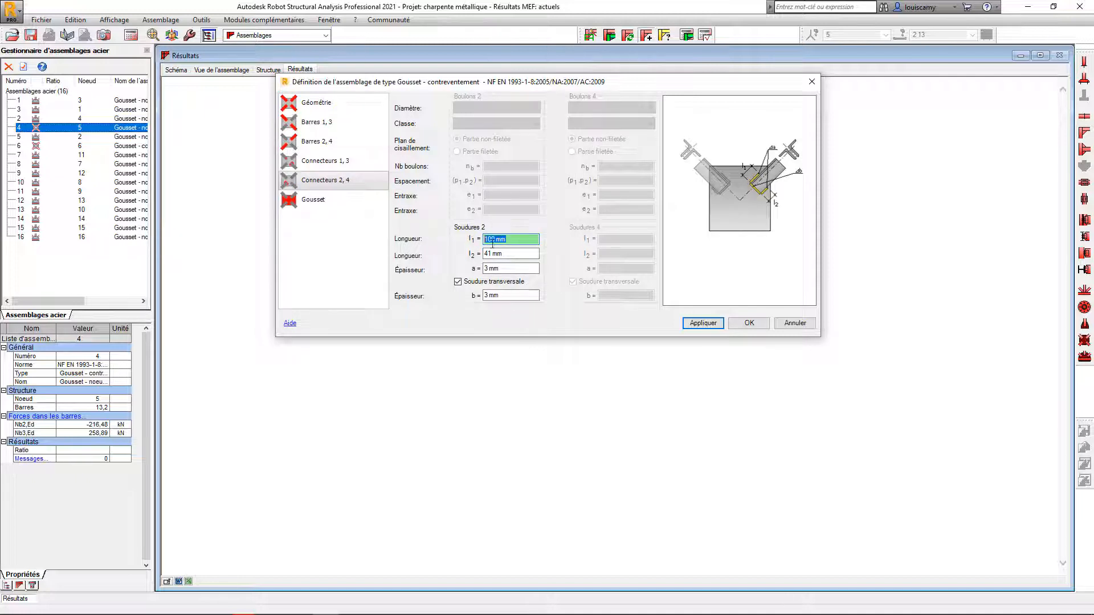
type("200")
key("Tab")
type("2")
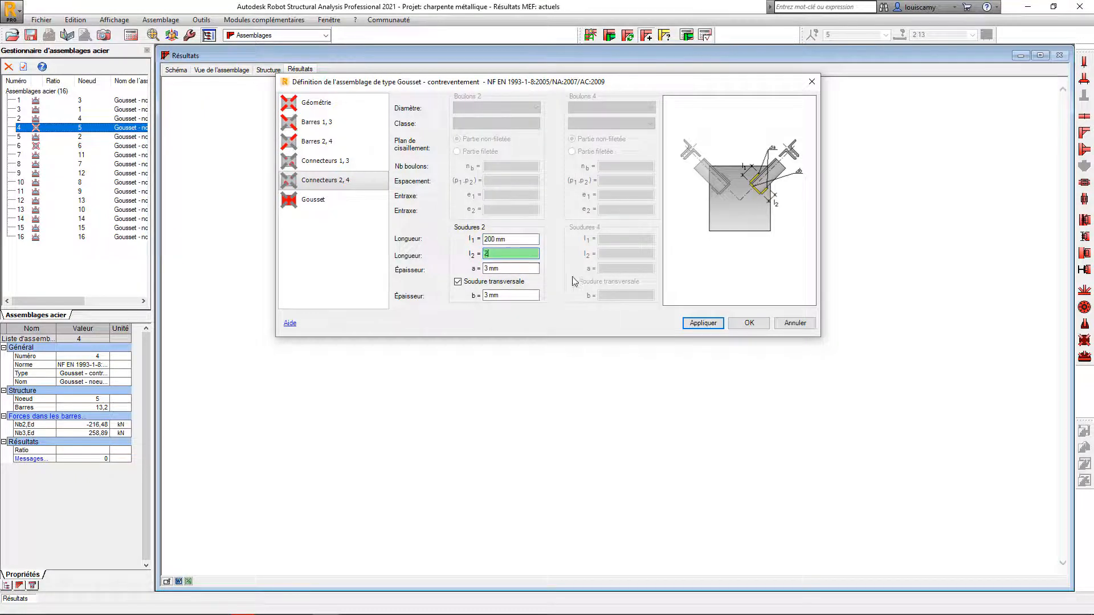
type("00")
left_click(706, 324)
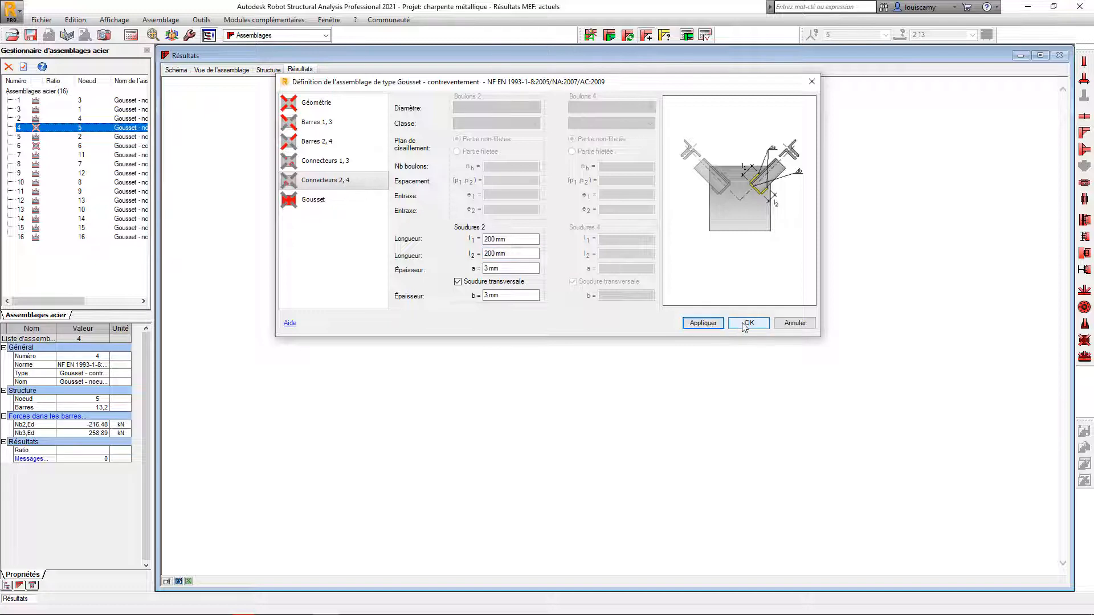
left_click(744, 326)
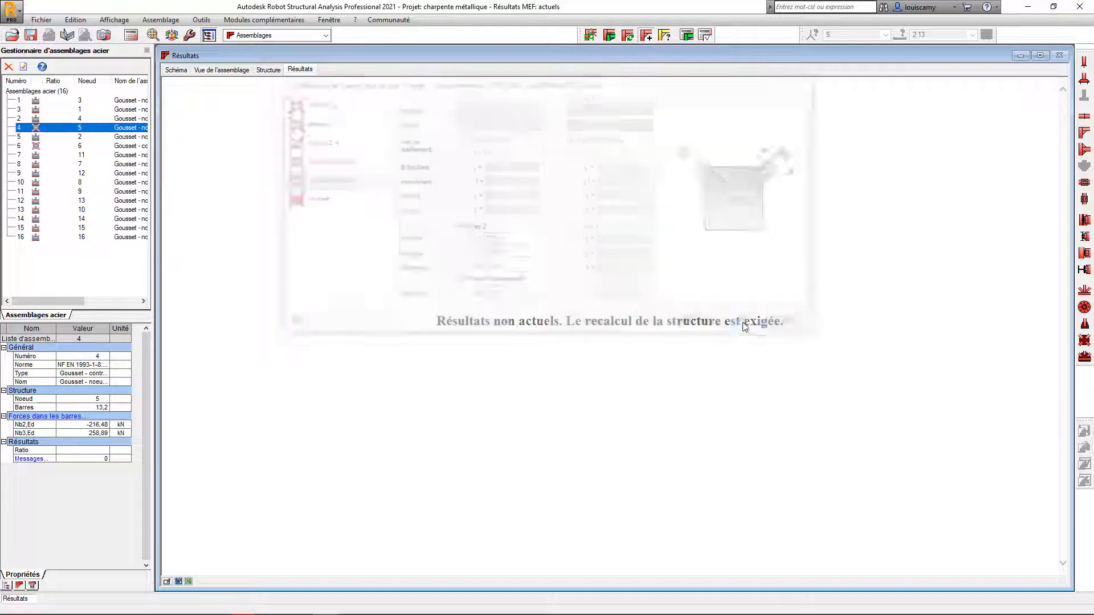
Step: Recalculate connection 4 with the modified welds and review its calculation note through to the final verdict
left_click(687, 36)
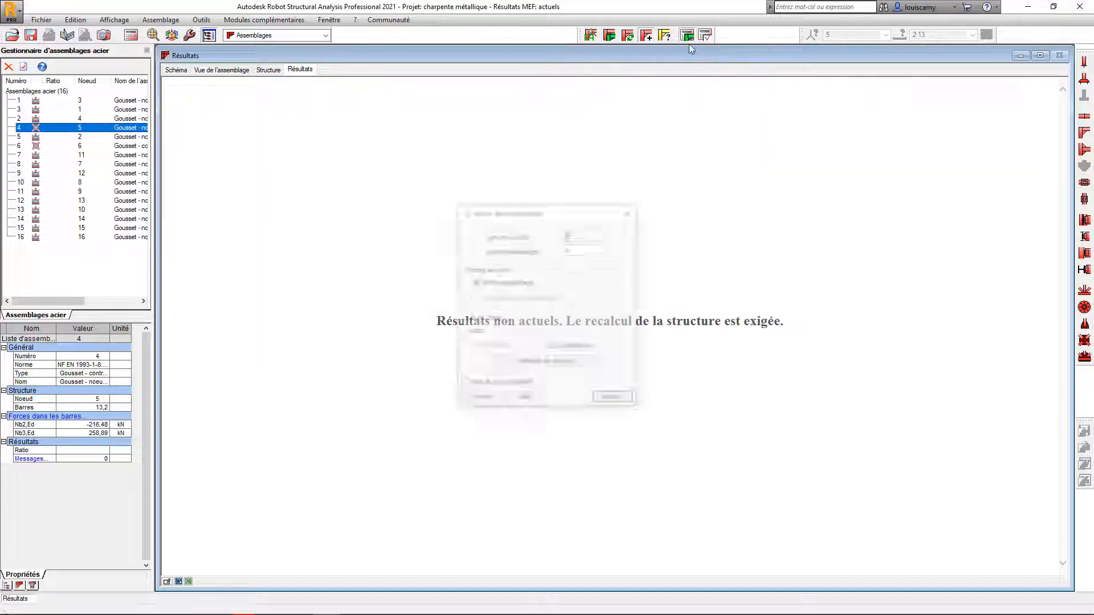
left_click(613, 402)
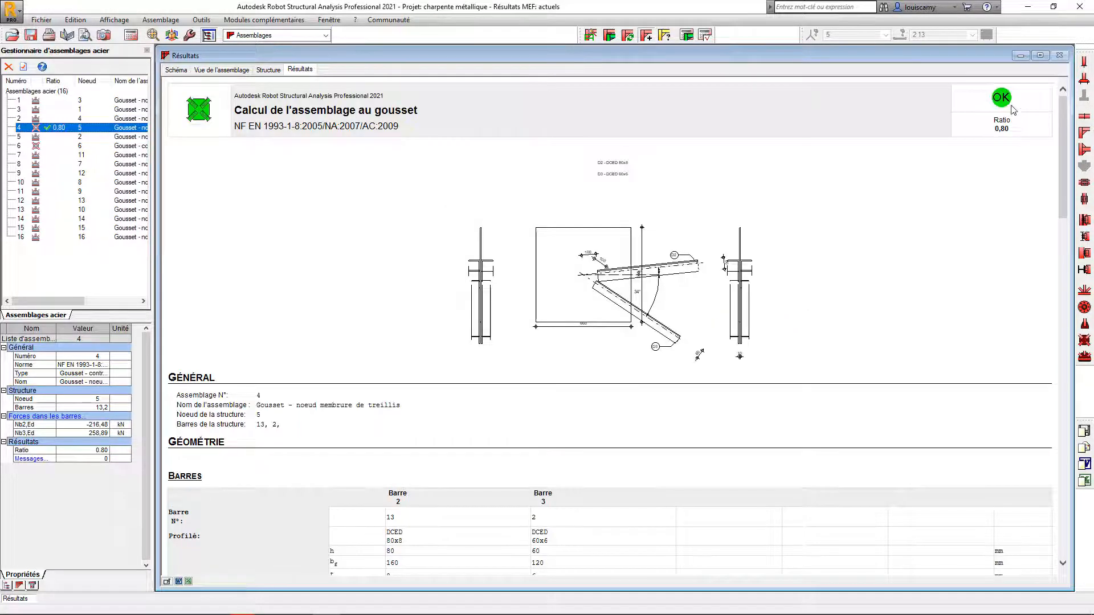
scroll(875, 245, "down", 20)
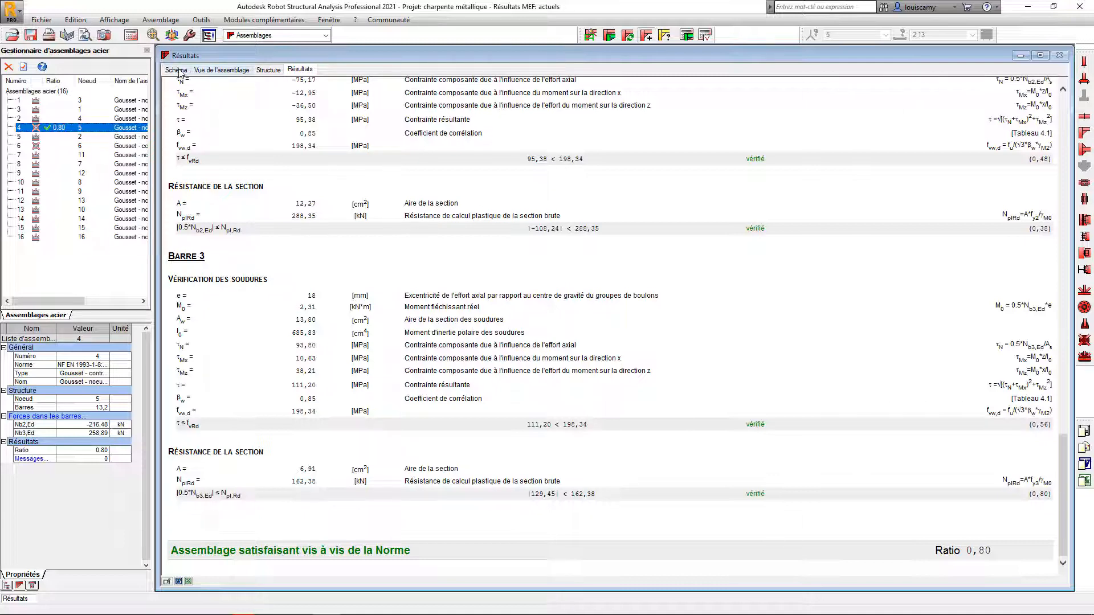
Step: Return to the structure view and open the definition of connection 2 at ridge node 4
left_click(268, 70)
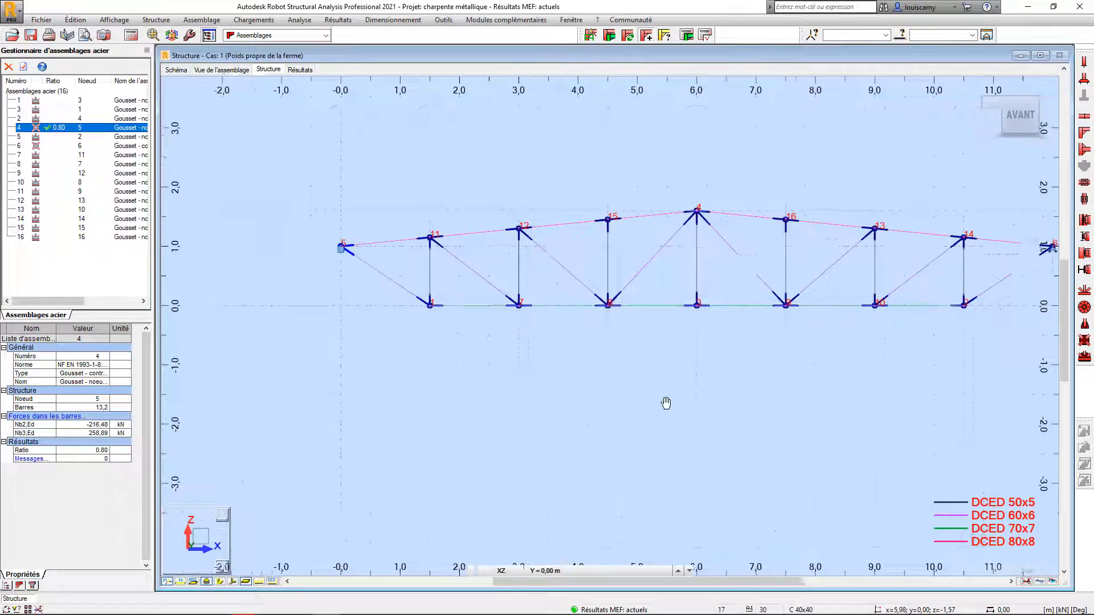
scroll(627, 235, "up", 2)
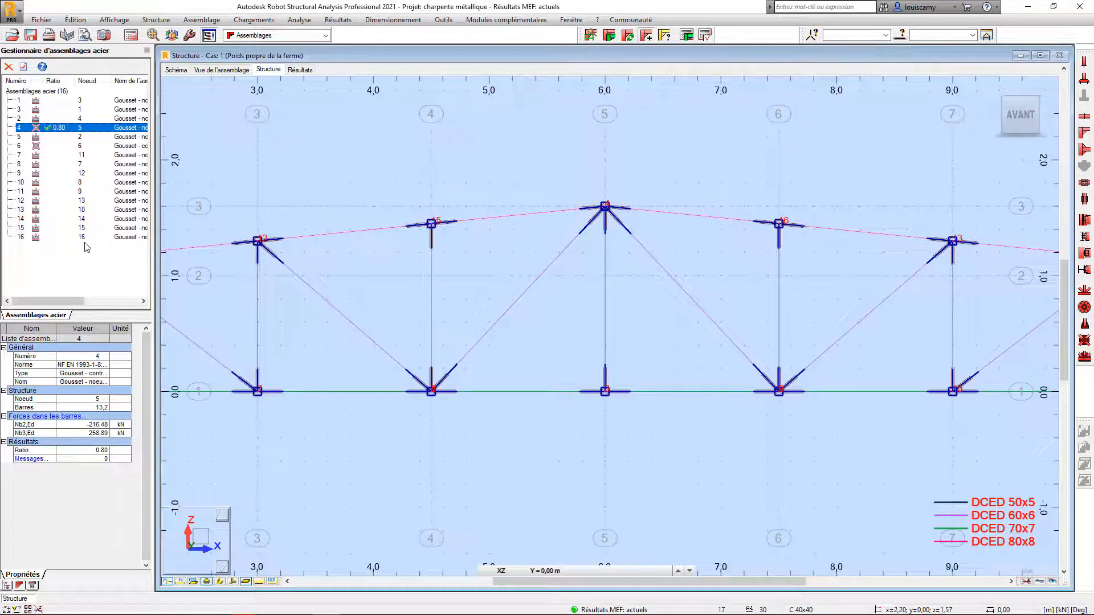
left_click(82, 119)
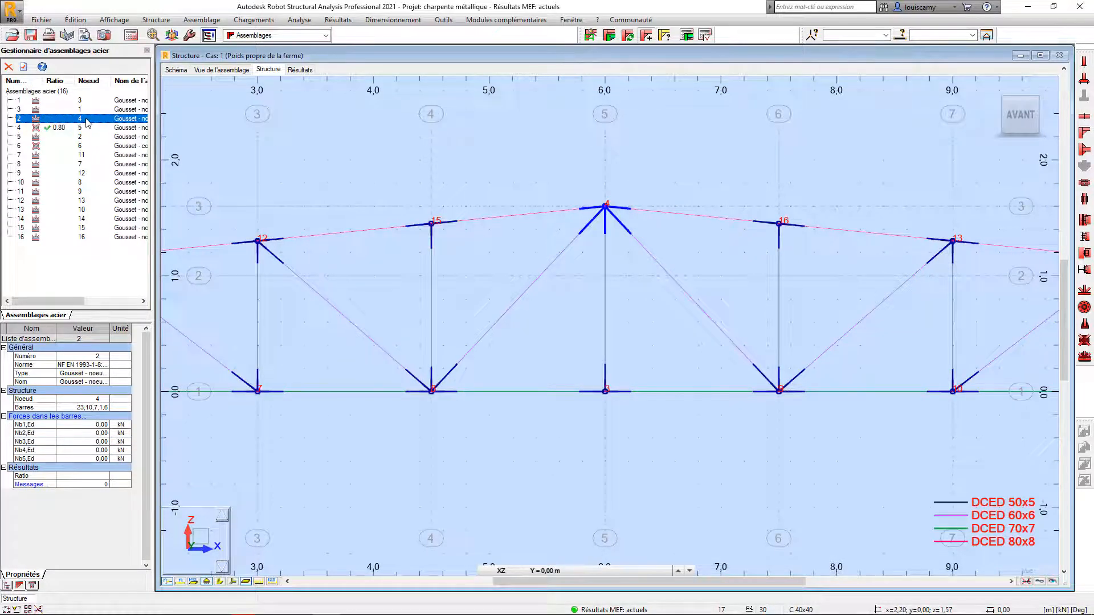
double_click(86, 119)
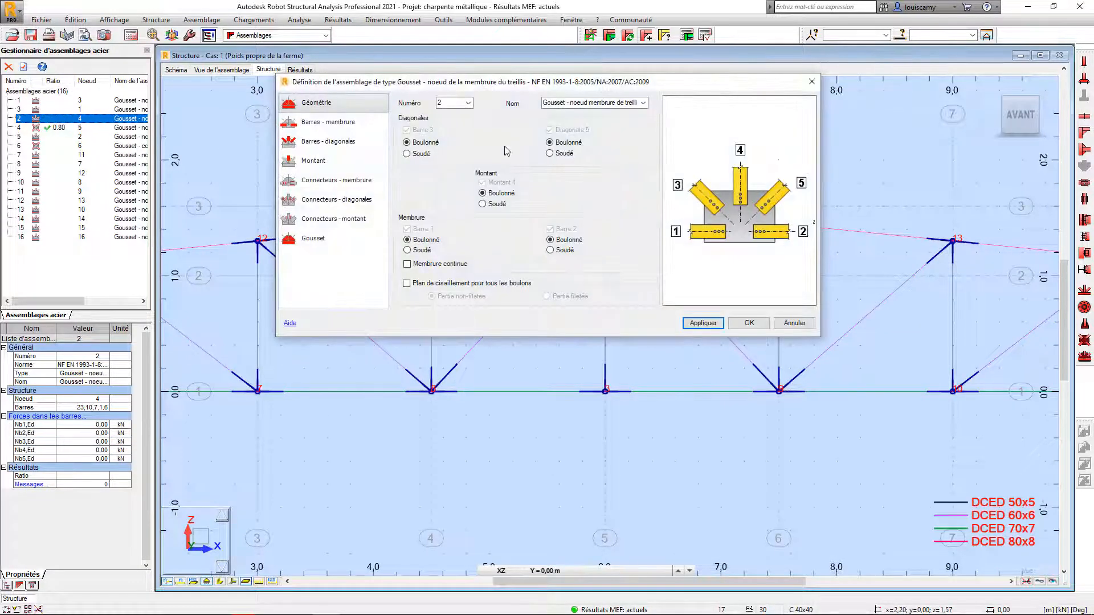
Step: Set both diagonals, the upright and both chord bars of connection 2 to welded (Soudé)
left_click_drag(406, 81, 474, 52)
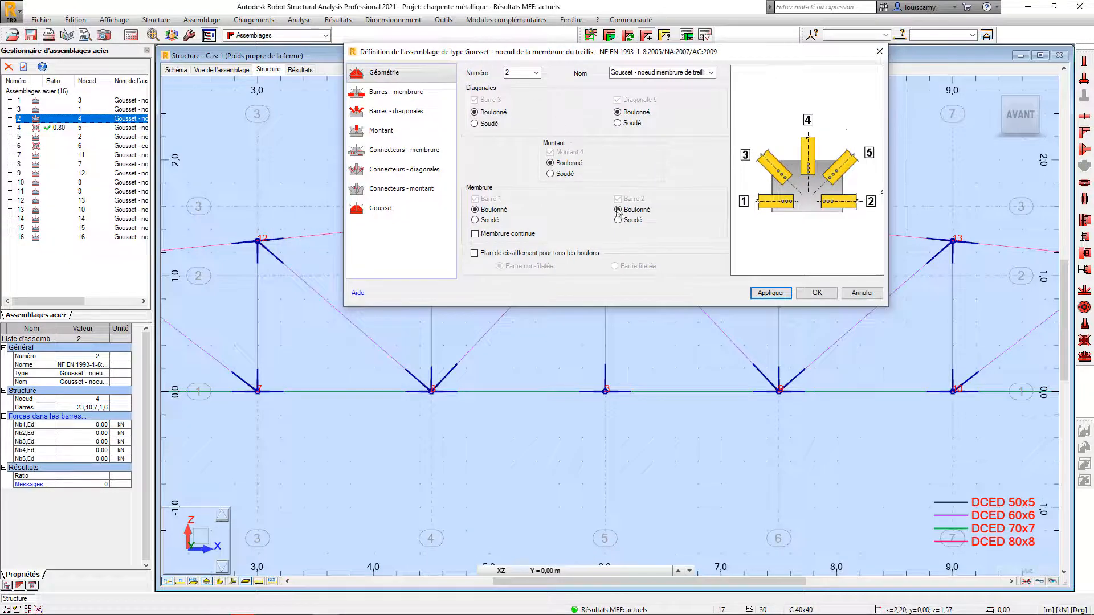
left_click(475, 125)
left_click(618, 123)
left_click(550, 174)
left_click(475, 220)
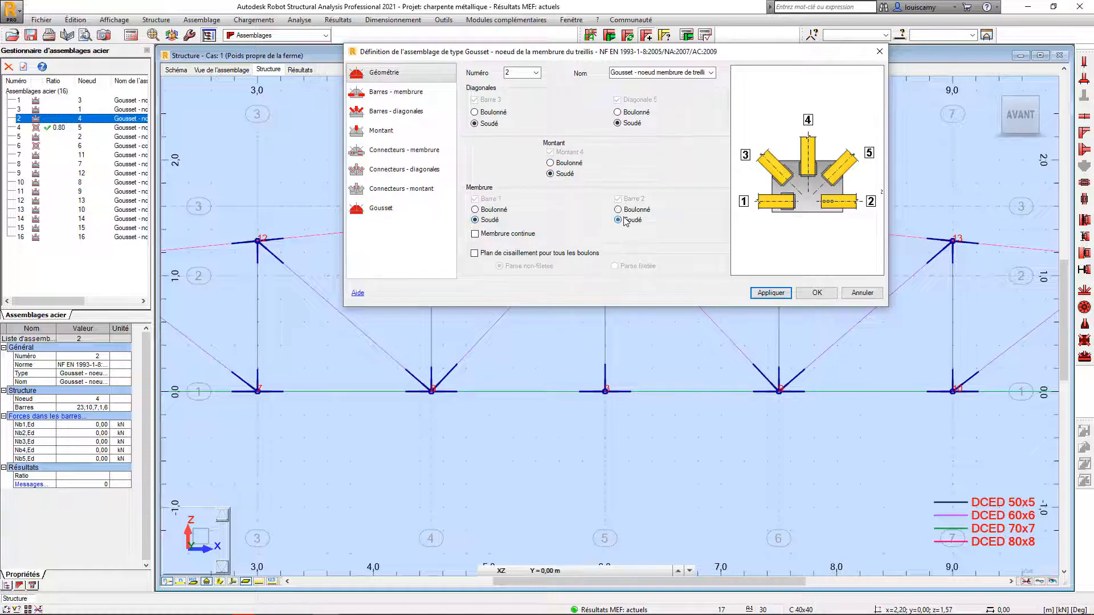
Step: Check the chord, diagonal and upright bar data, and set chord weld lengths l1 and l2 of Soudures 1 to 200 mm
left_click(396, 94)
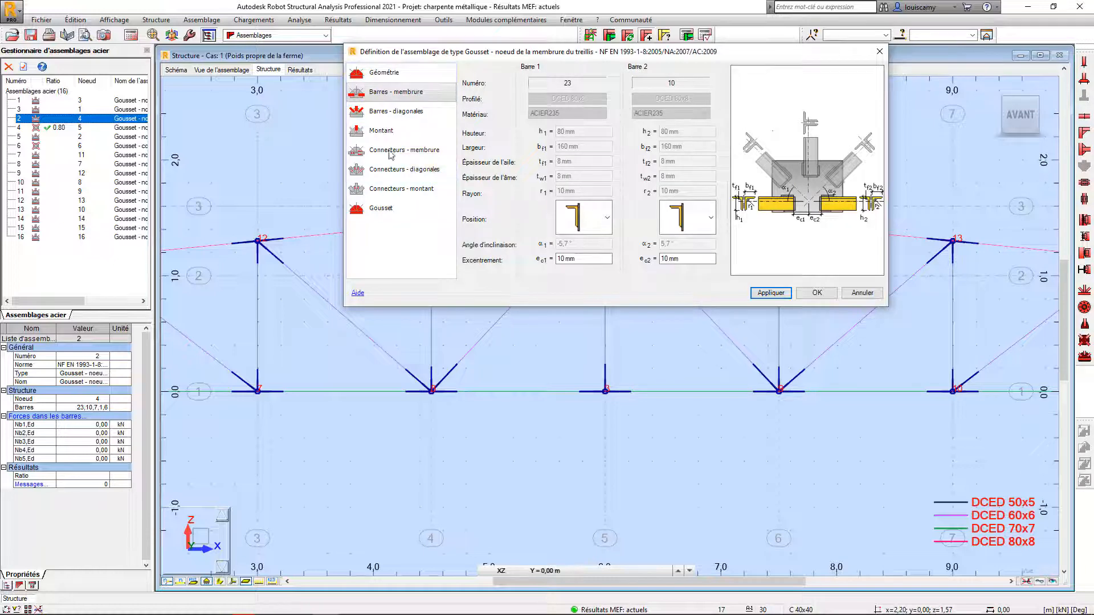
left_click(393, 111)
left_click(392, 133)
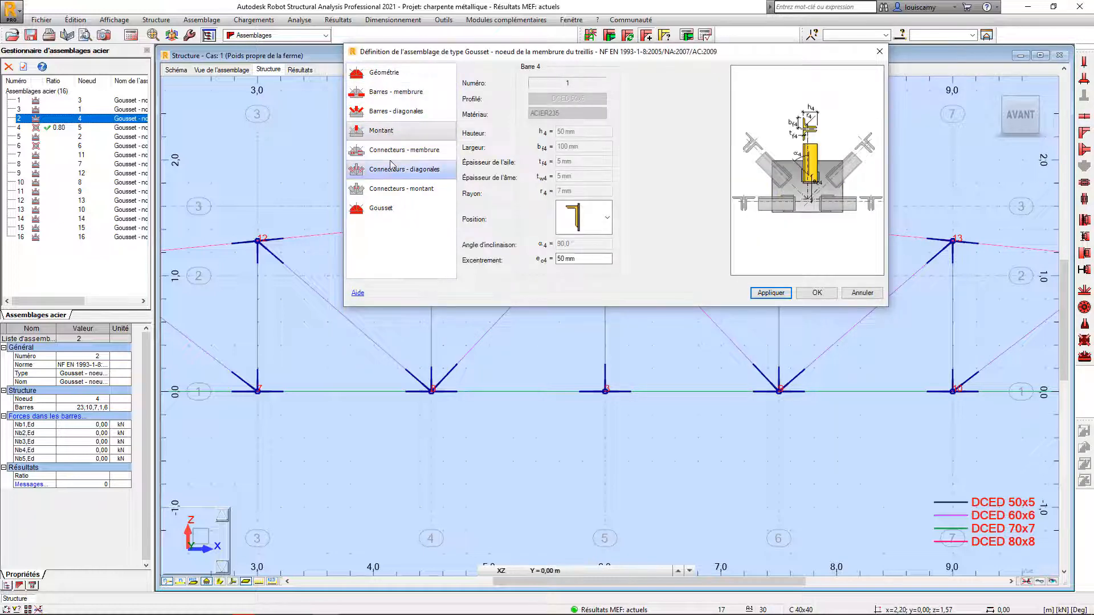
left_click(399, 150)
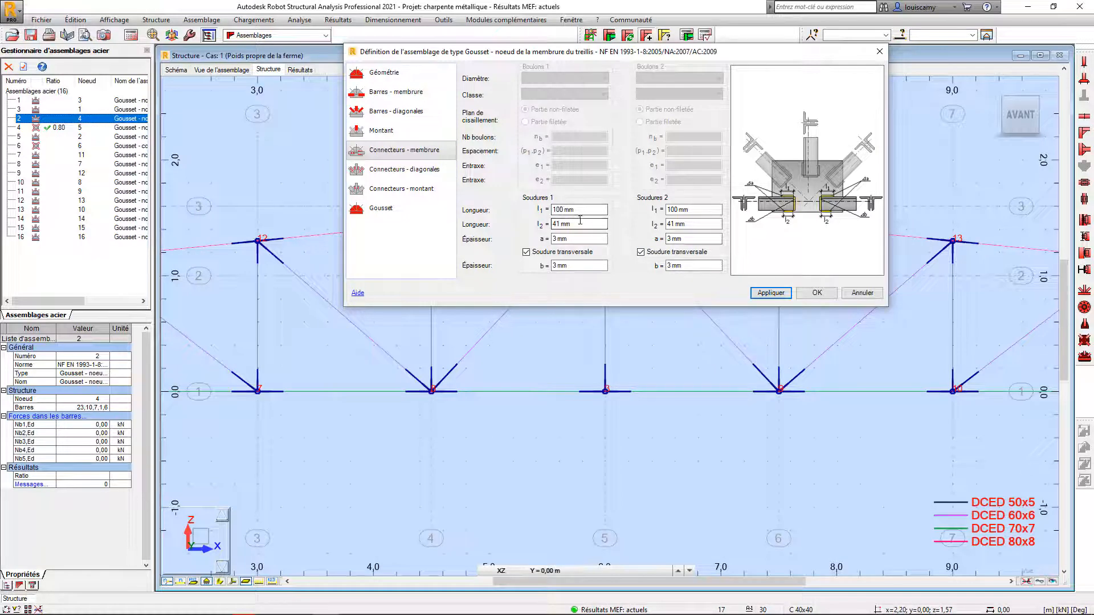
left_click_drag(589, 210, 482, 203)
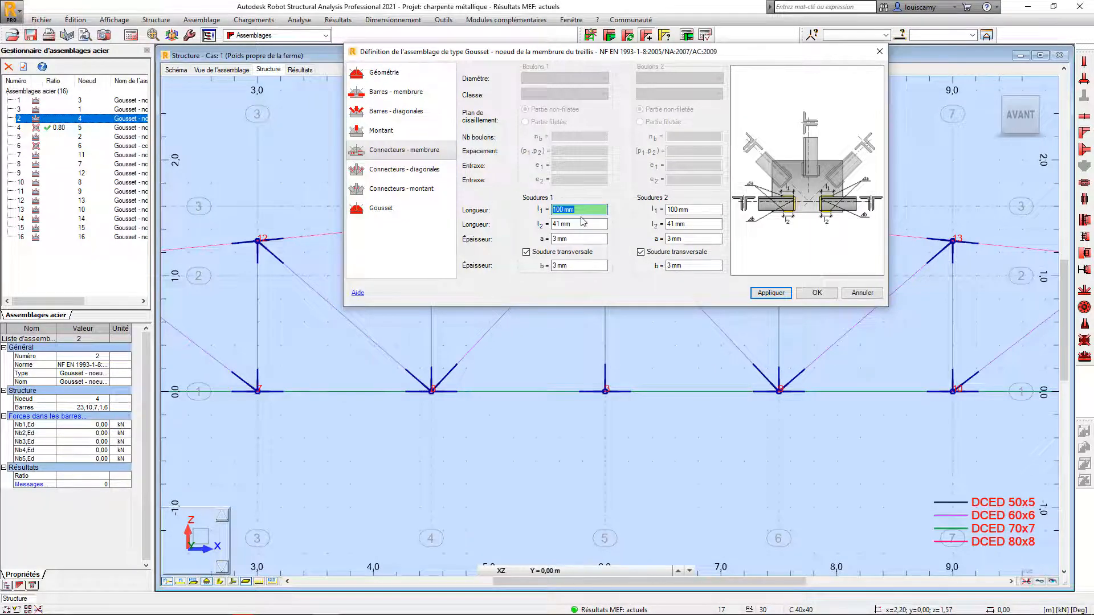
type("200")
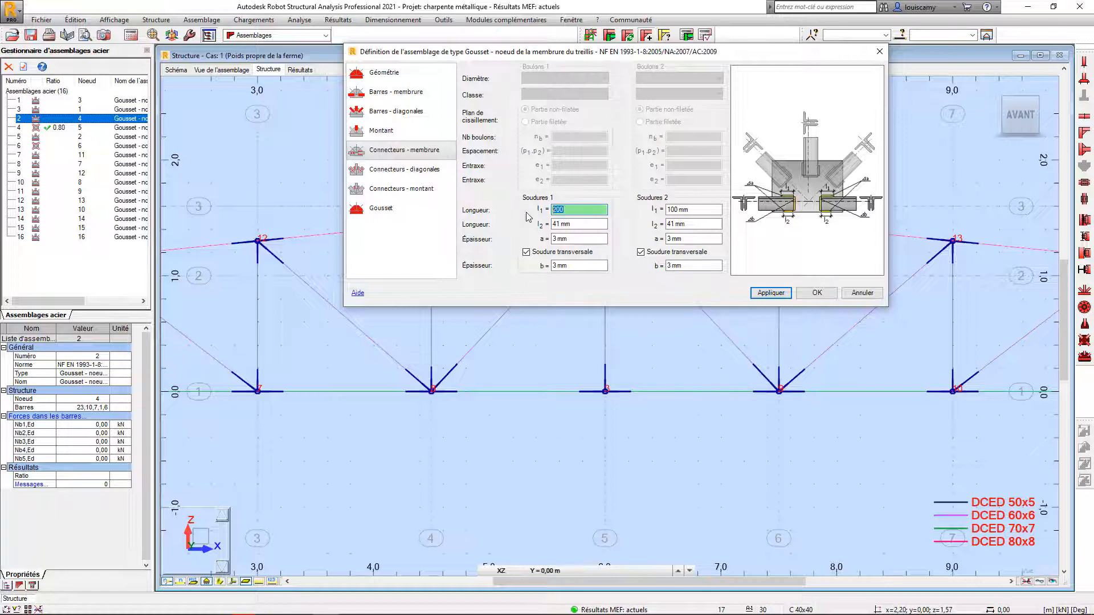
left_click(586, 227)
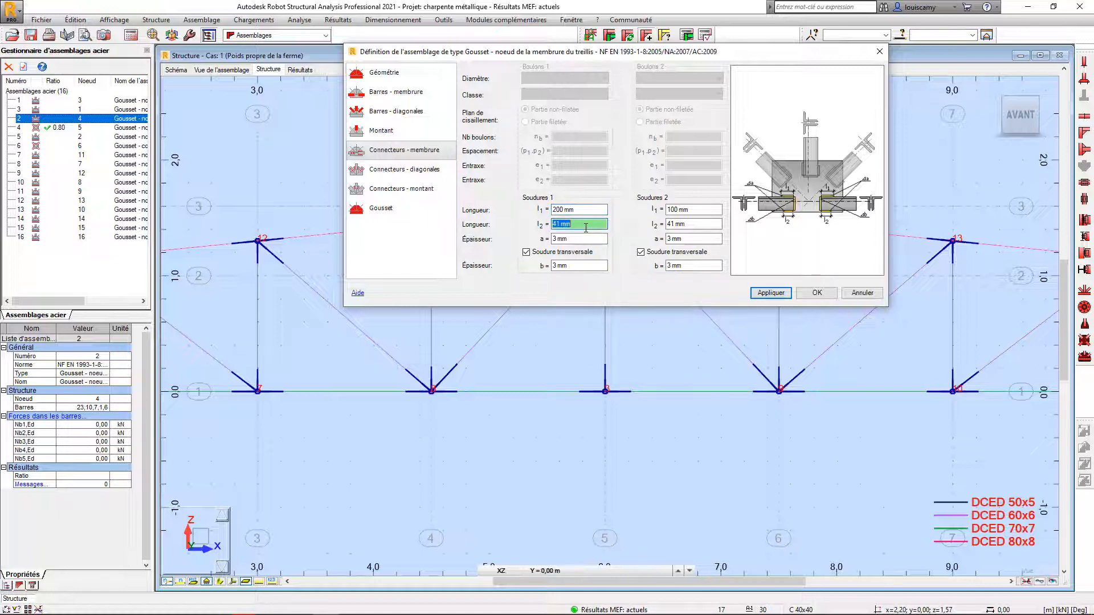
type("200")
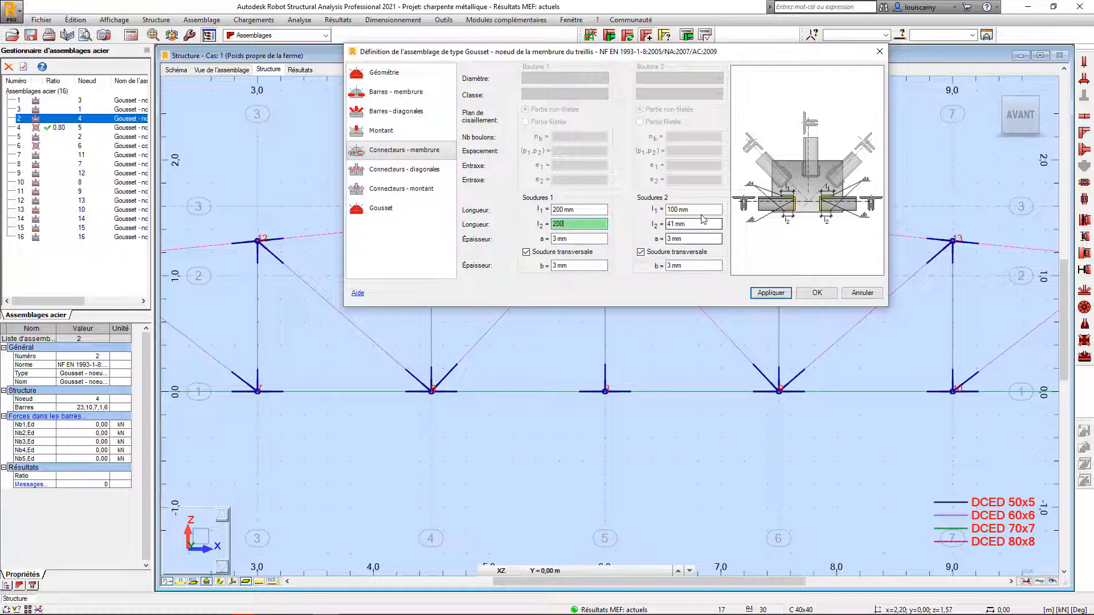
Step: Set both chord weld lengths l1 and l2 of Soudures 2 to 200 mm and apply the values
left_click_drag(712, 210, 629, 212)
type("200")
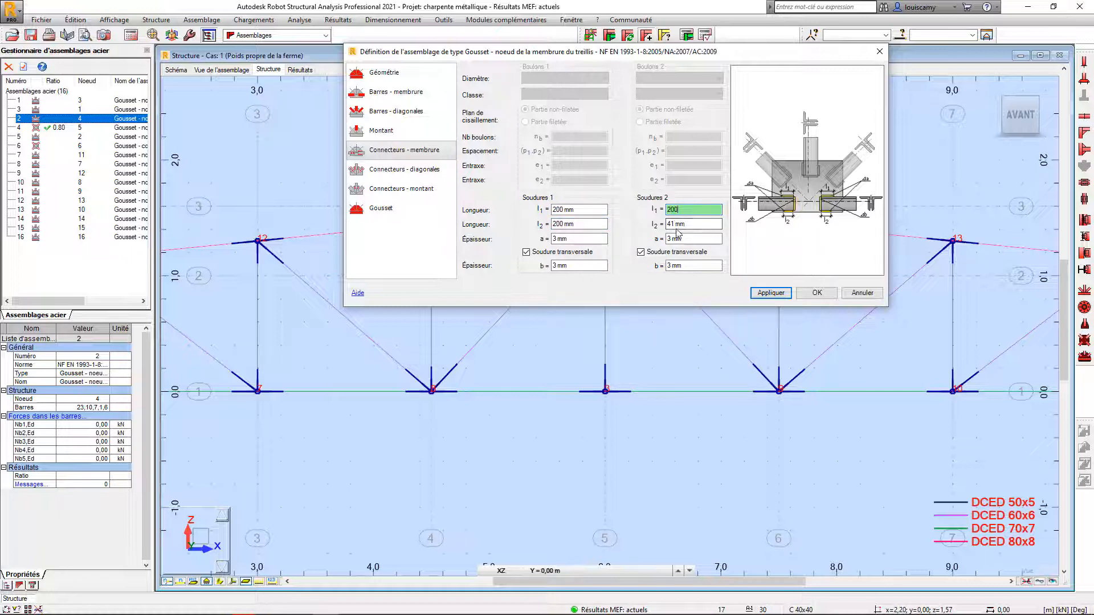
key("Tab")
type("200")
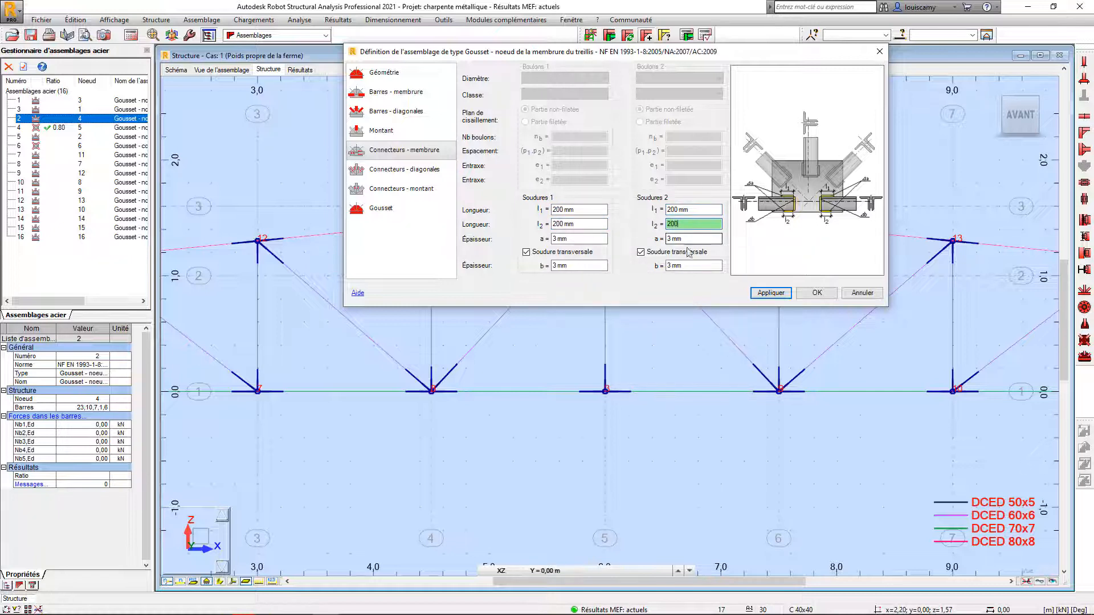
left_click(771, 293)
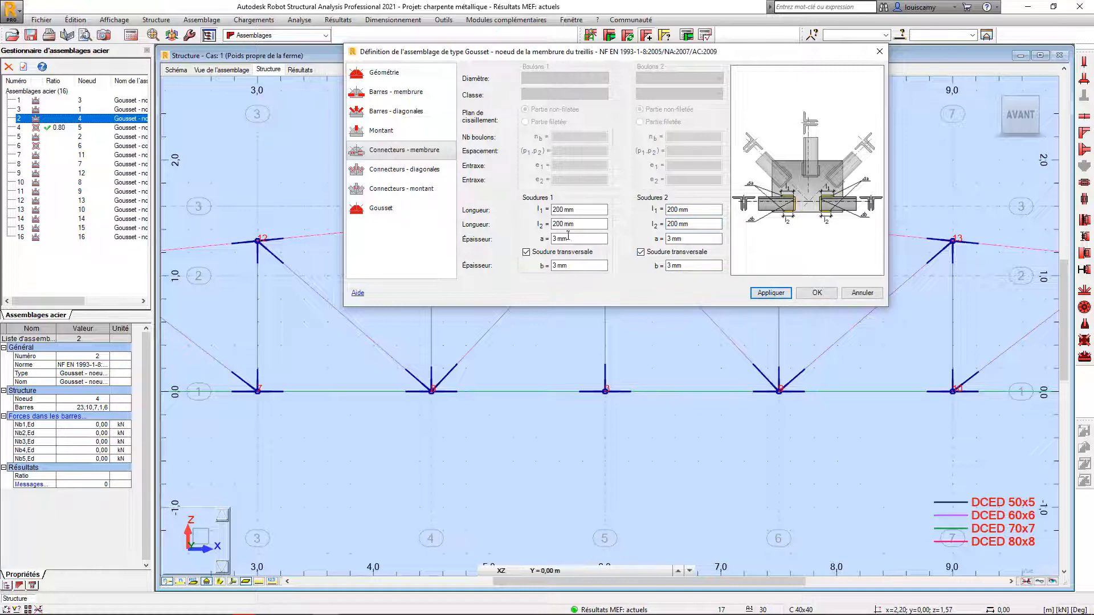
Step: For the diagonals, set l1 and l2 of Soudures 3 and l2 of Soudures 5 to 200 mm, and apply the values
left_click(420, 174)
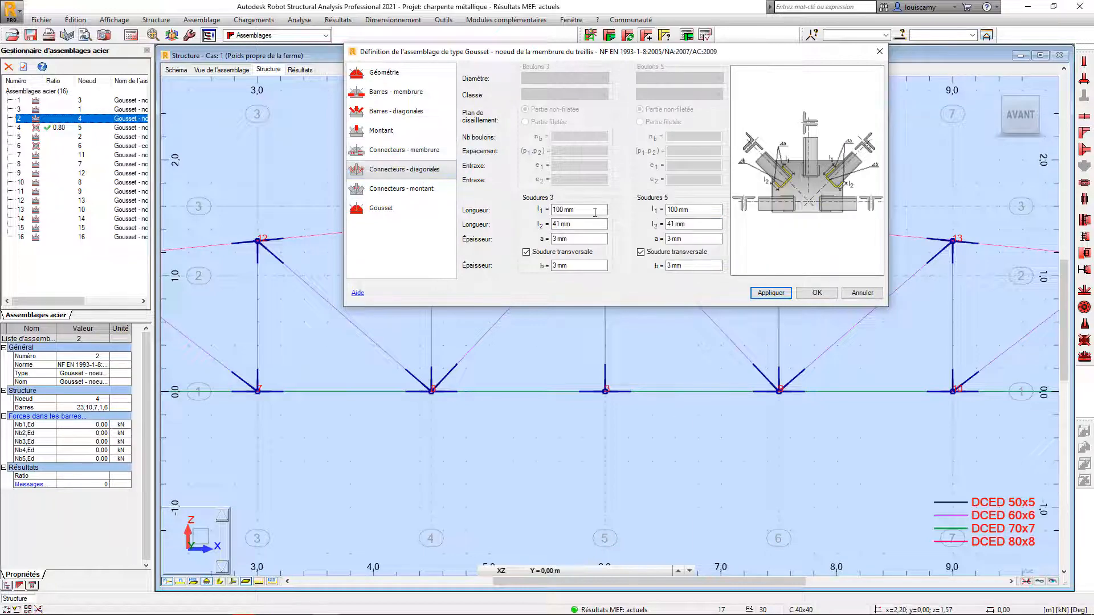
left_click(595, 210)
type("200")
left_click(580, 223)
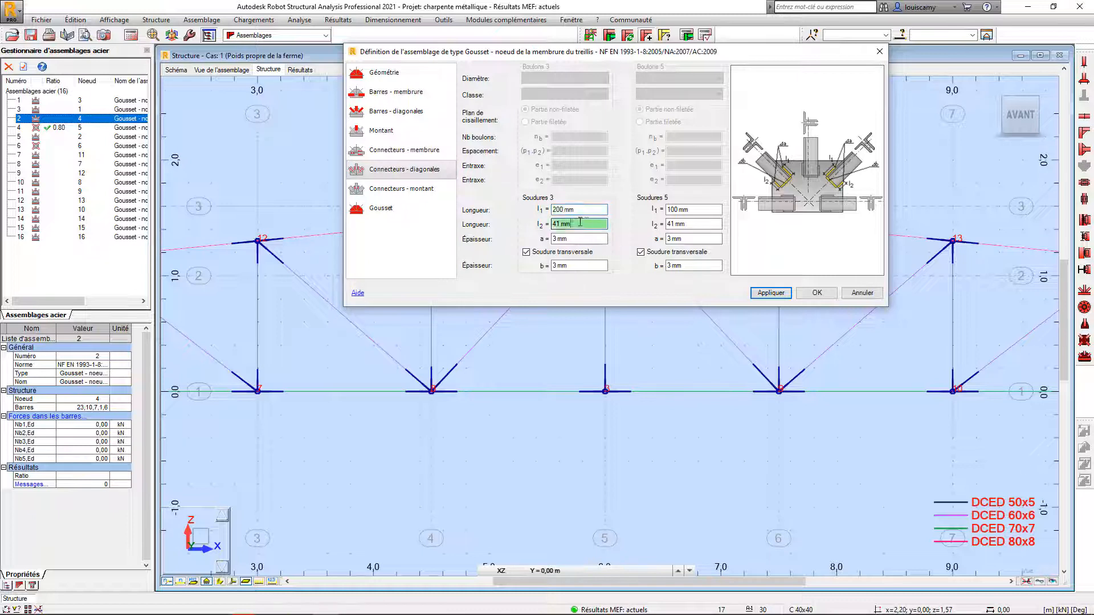
type("200")
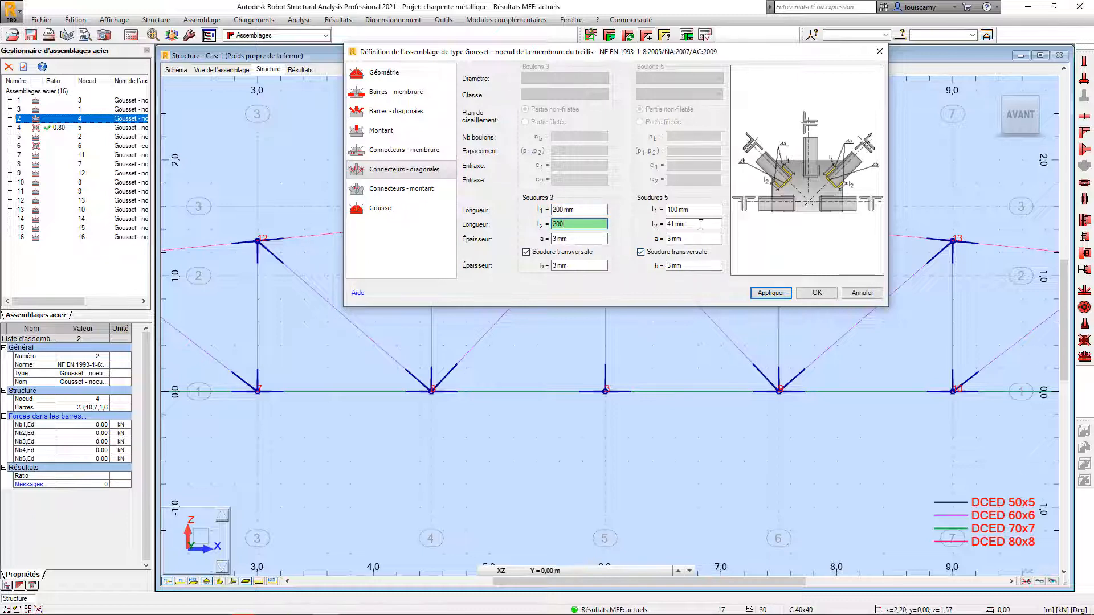
left_click(701, 224)
type("200")
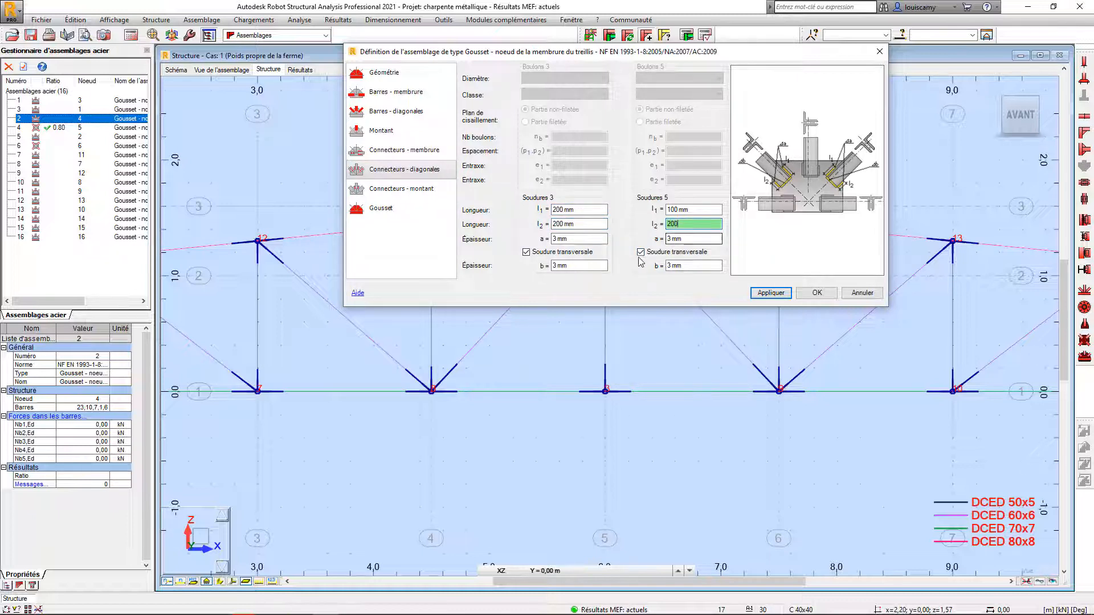
left_click(770, 293)
Step: Set both upright weld lengths l1 and l2 of Soudures 4 to 200 mm and accept the definition of connection 2
left_click(422, 189)
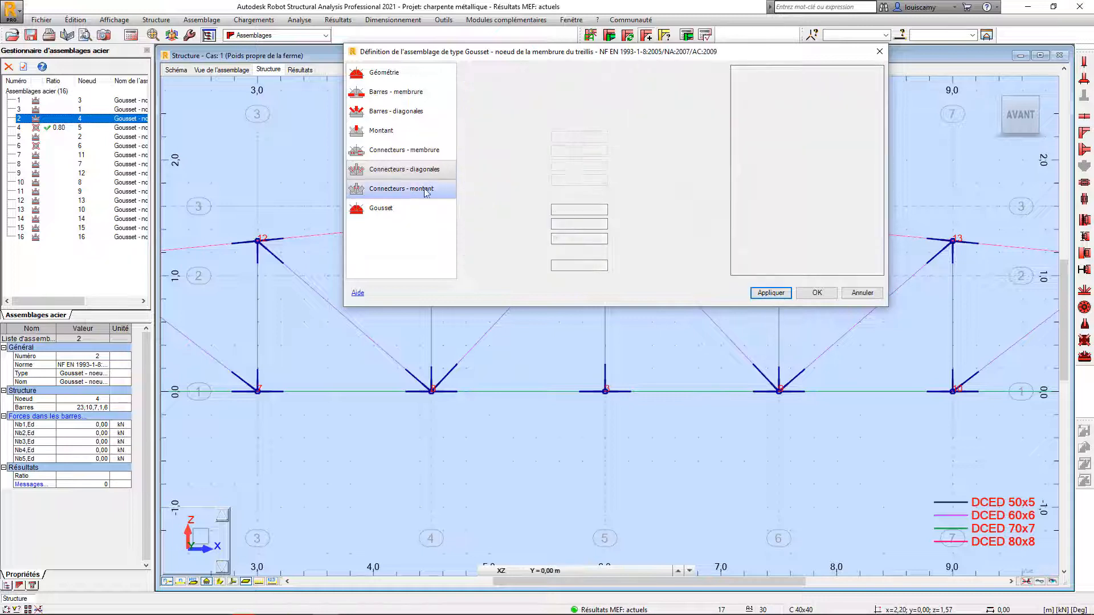
left_click(570, 210)
type("200")
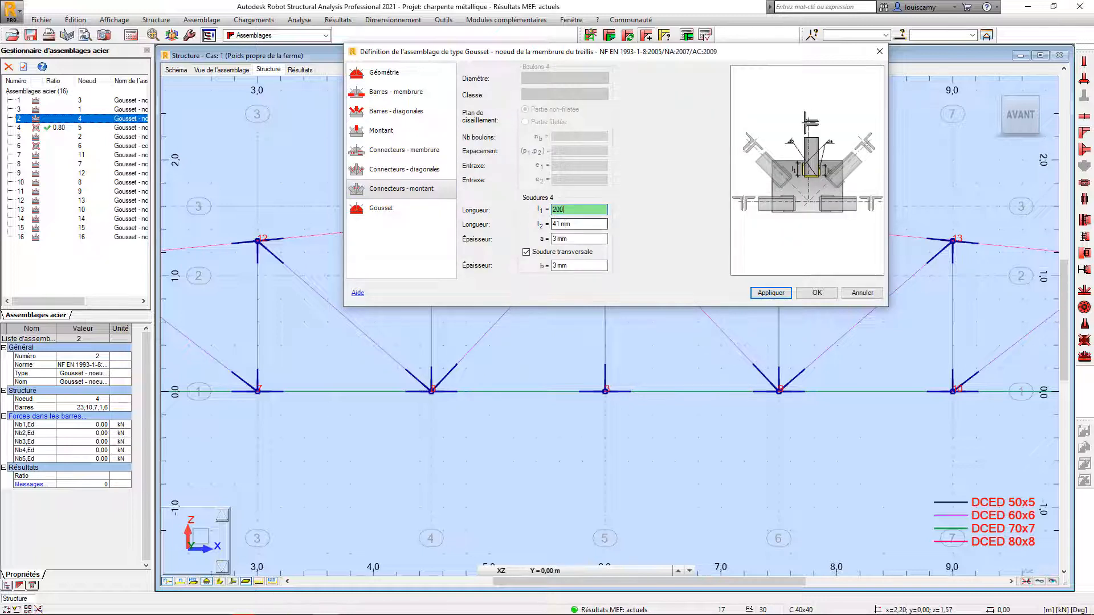
left_click(558, 225)
type("200")
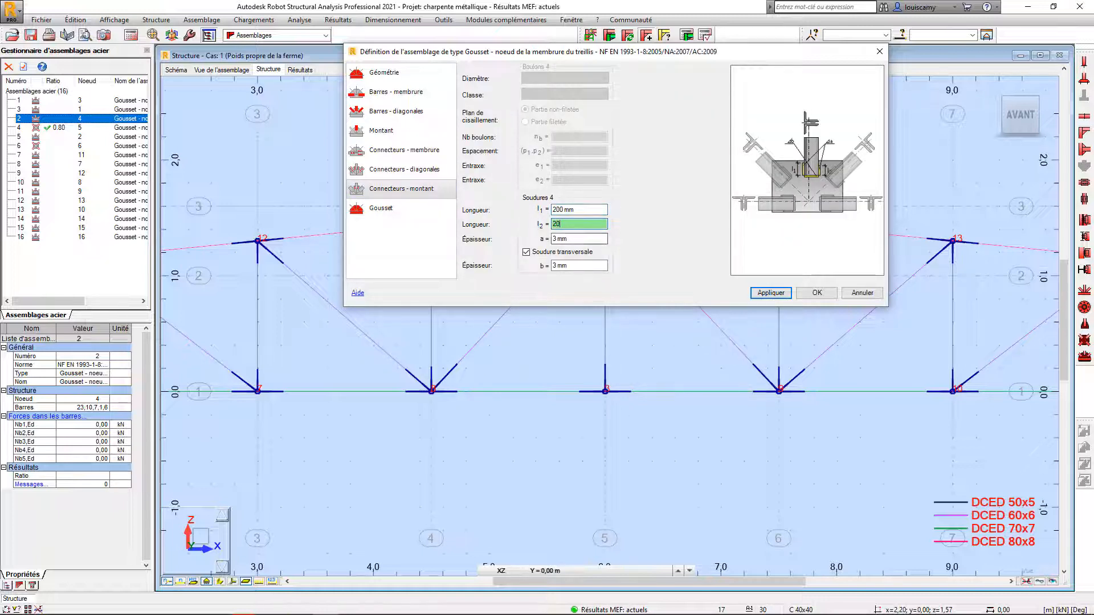
left_click(772, 293)
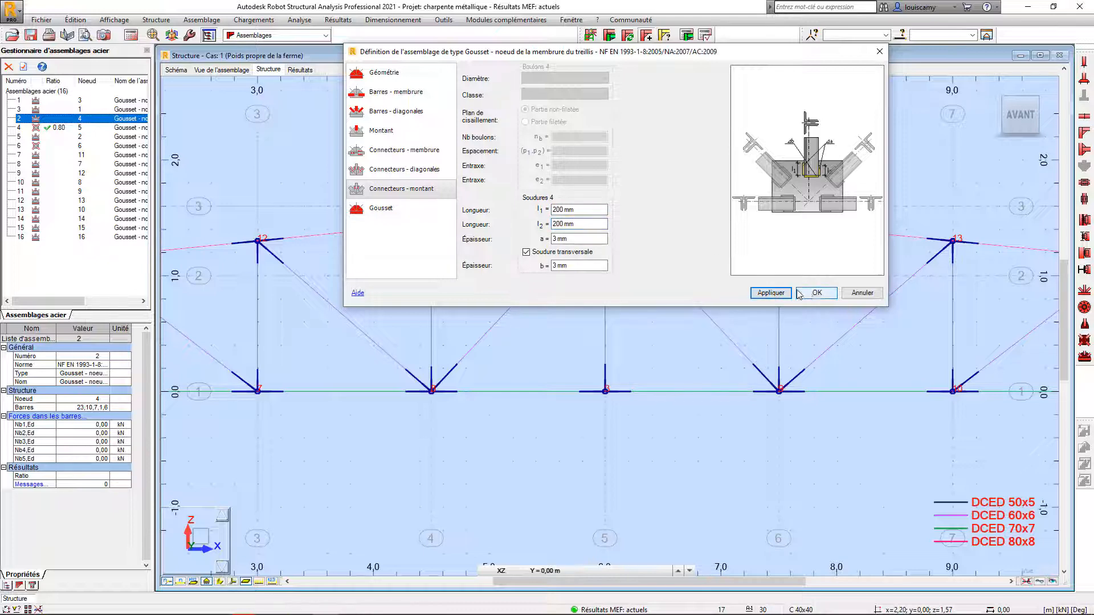
left_click(816, 293)
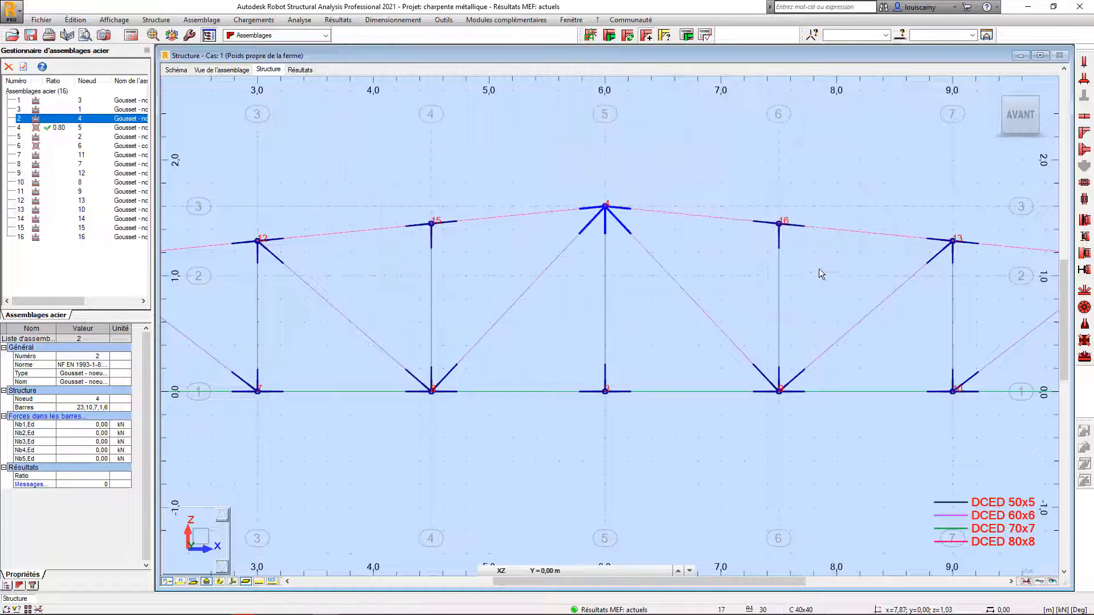
Step: Calculate connection 2 and review its calculation note through to the final verdict
left_click(687, 36)
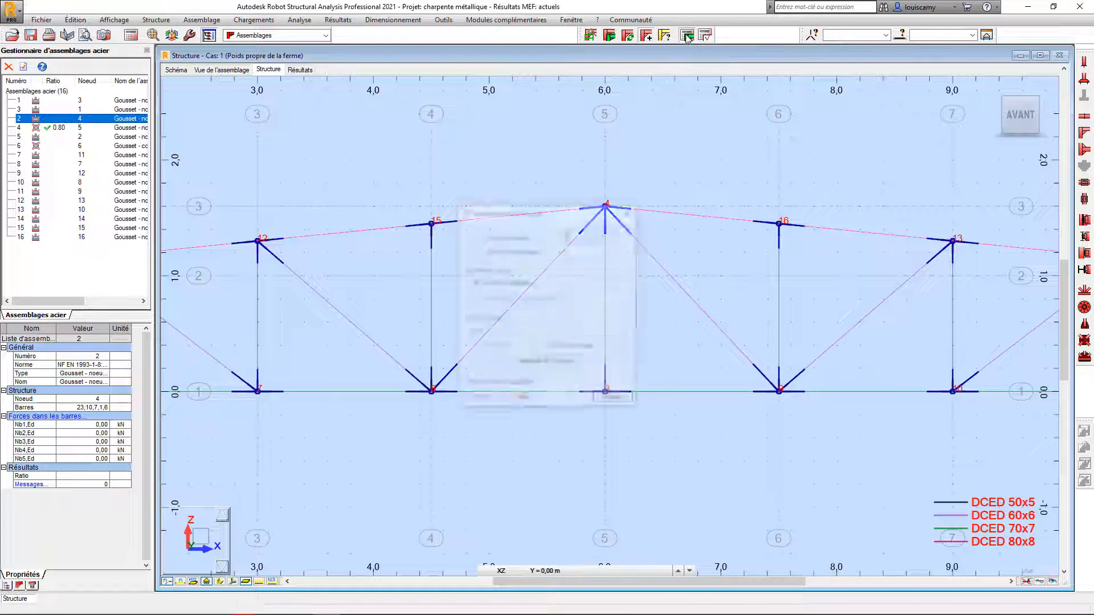
left_click(610, 400)
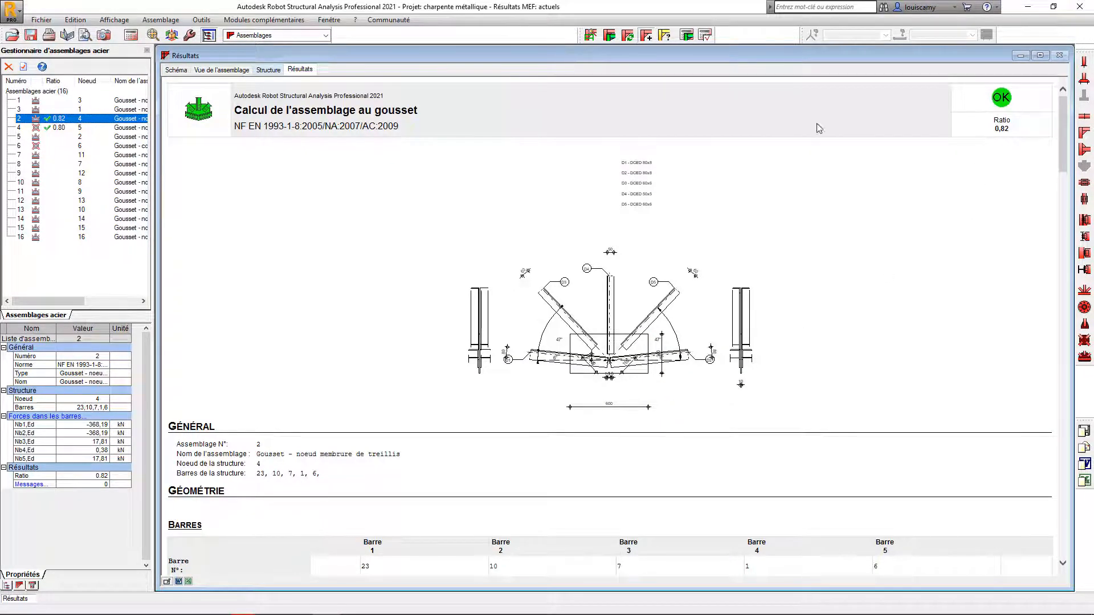
scroll(598, 272, "down", 3)
scroll(630, 263, "down", 20)
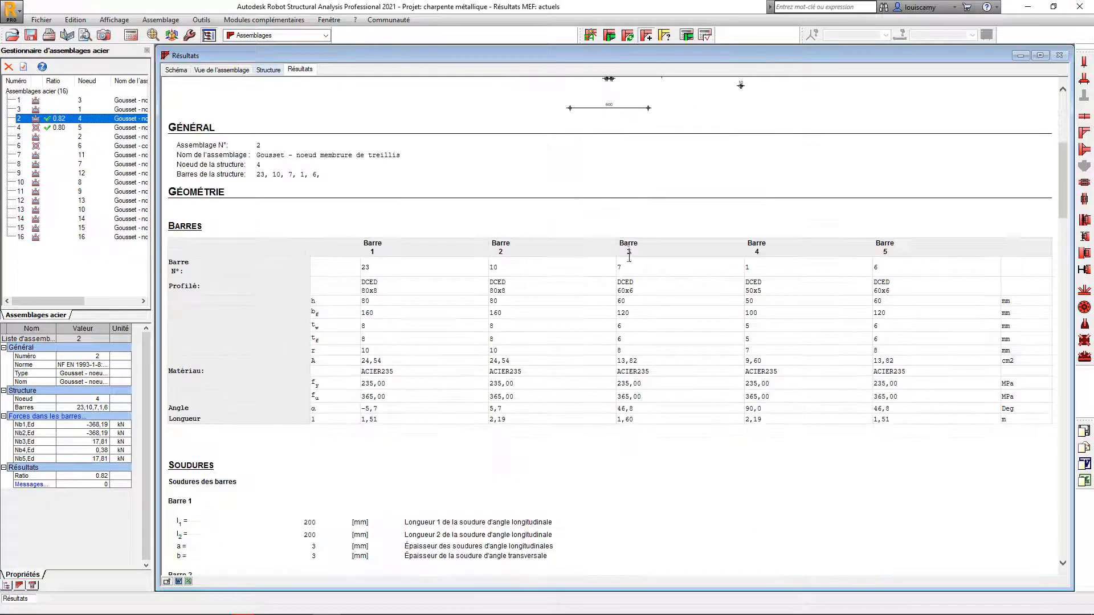
scroll(629, 264, "down", 2)
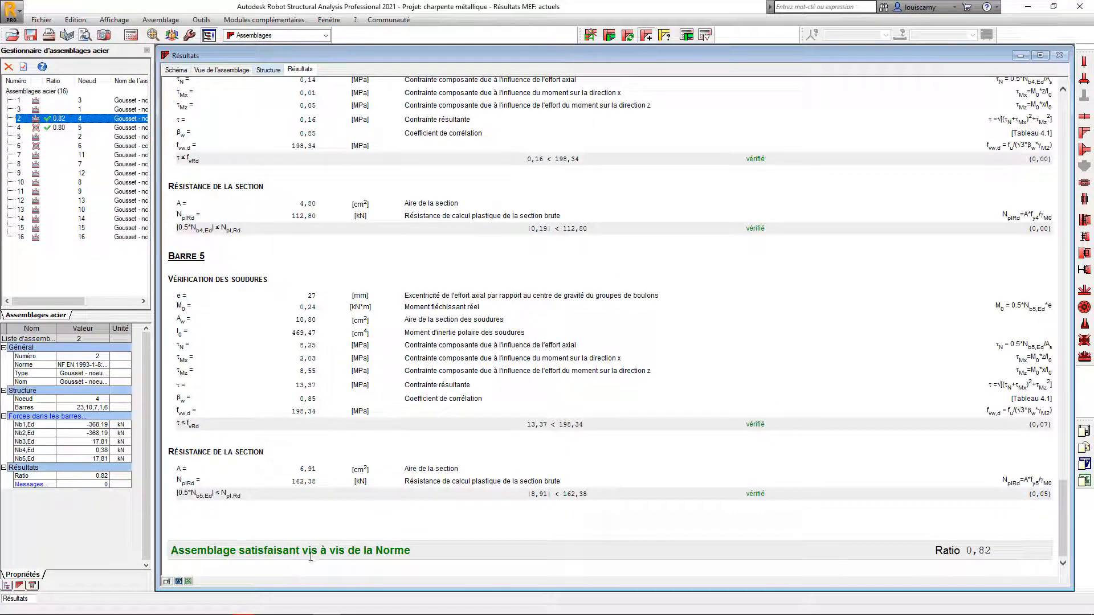
scroll(290, 213, "up", 8)
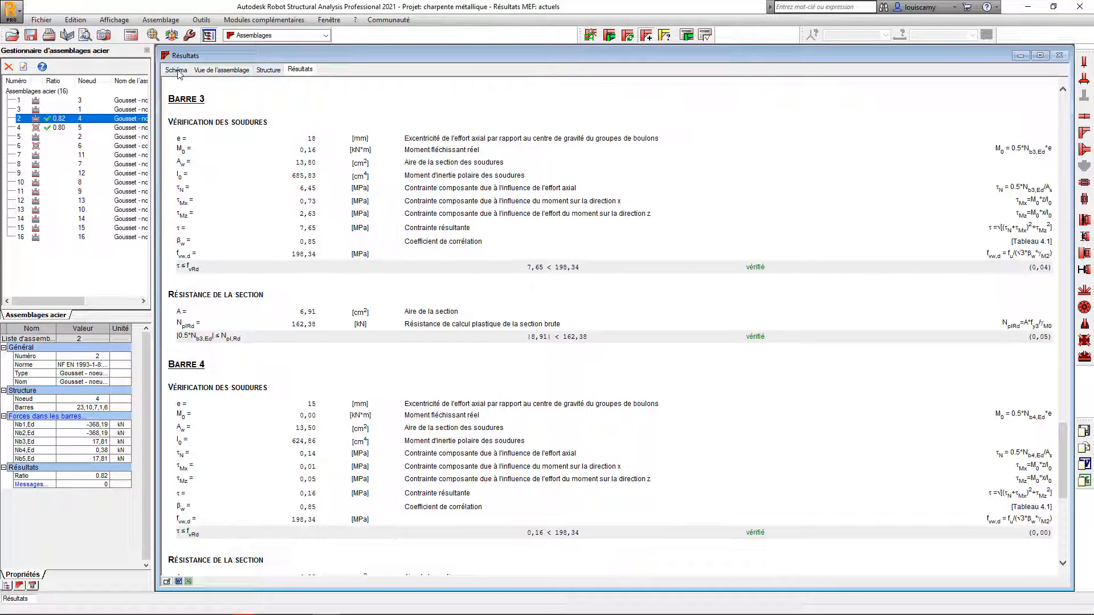
Step: Show the schematic drawing of connection 2 in a maximized window and inspect its bars and dimensions
left_click(178, 74)
left_click(1040, 55)
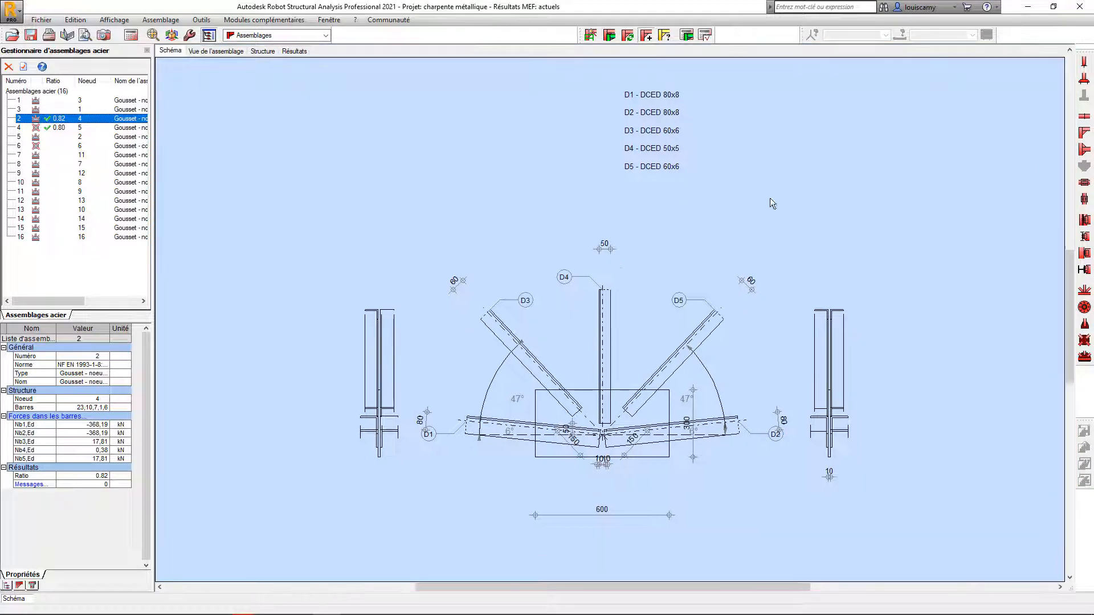
scroll(506, 427, "down", 3)
scroll(547, 350, "up", 2)
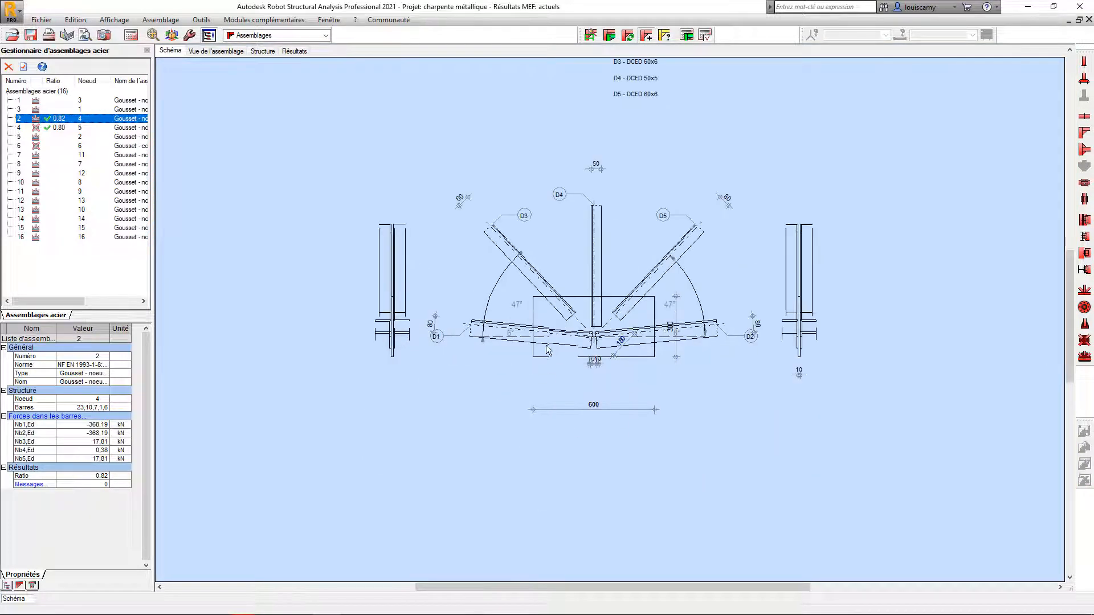
scroll(610, 324, "up", 3)
scroll(632, 330, "down", 3)
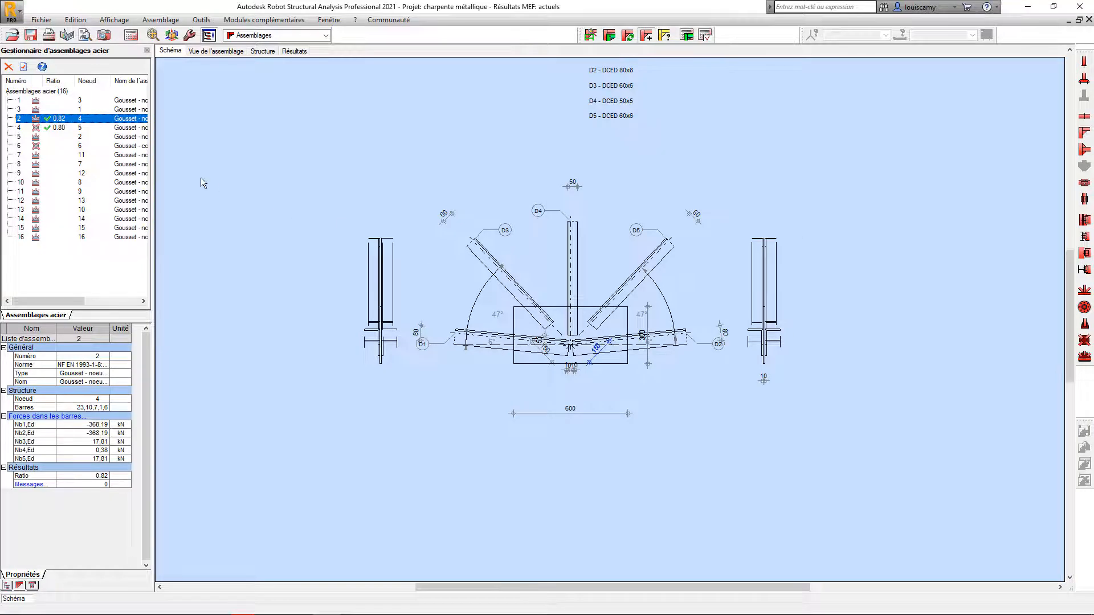
Step: Print the schematic with Microsoft Print to PDF and save it on the Desktop as rrr
left_click(49, 35)
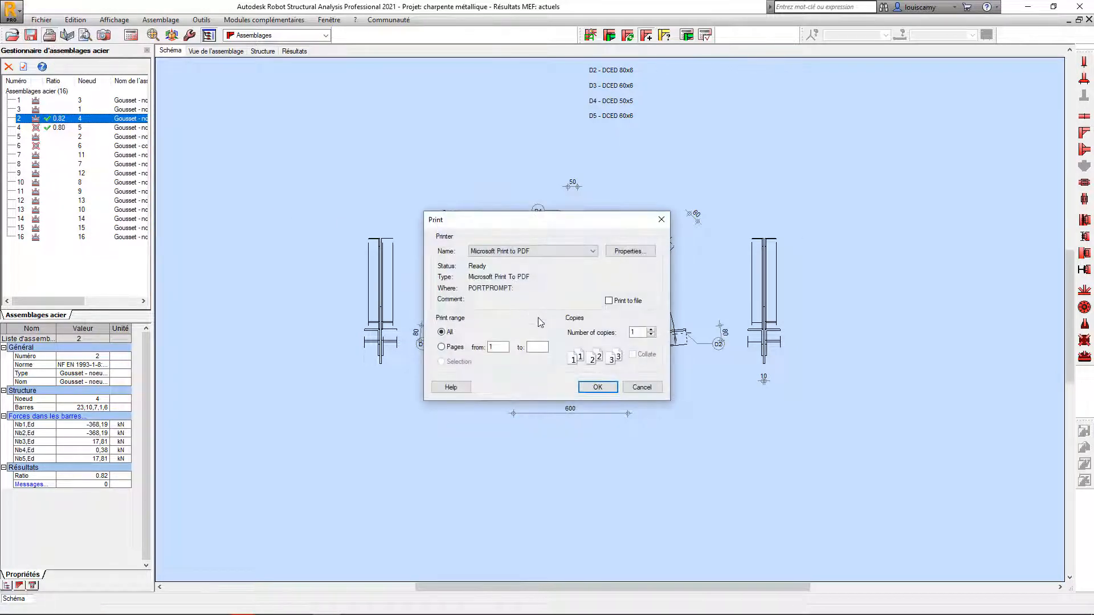
left_click(597, 387)
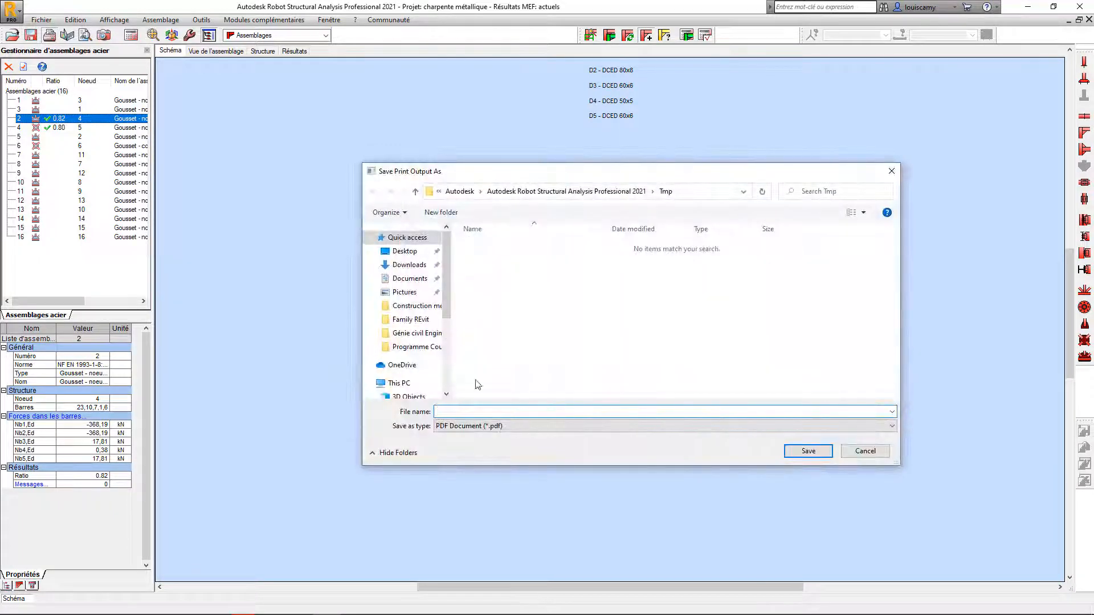
left_click(405, 252)
left_click(496, 411)
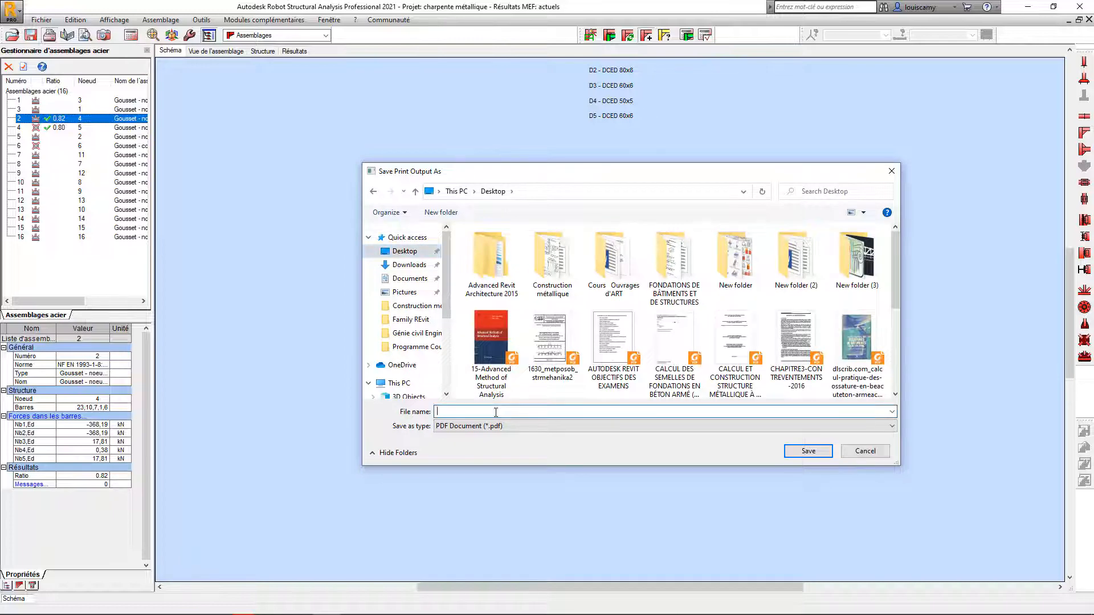
left_click(807, 450)
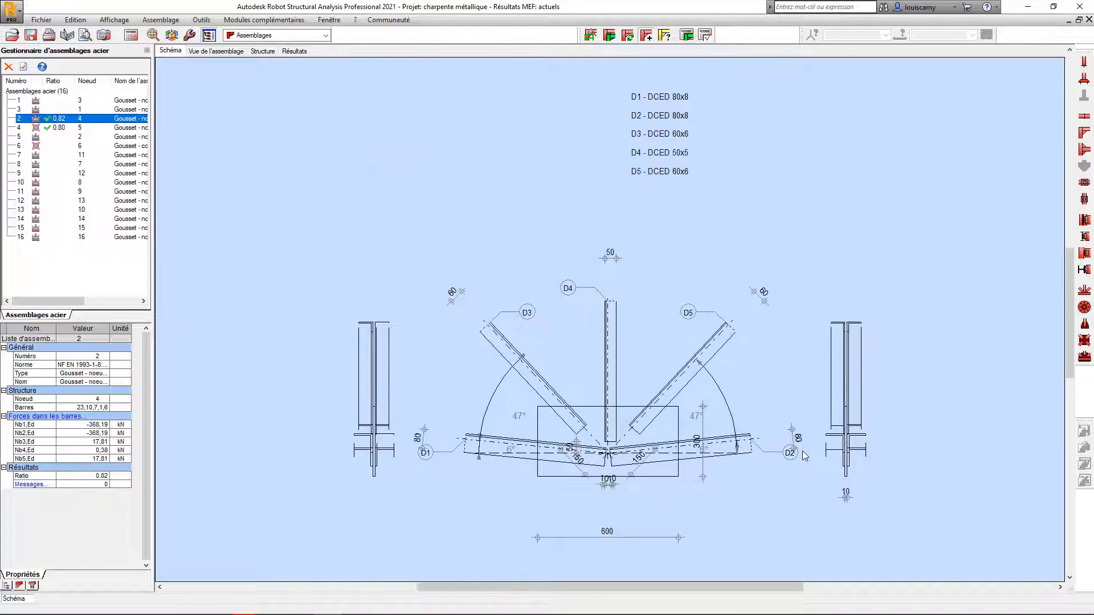
Step: Minimize the current program, open rrr.pdf from the desktop in Foxit Reader and examine the printed drawing
left_click(1027, 7)
double_click(239, 208)
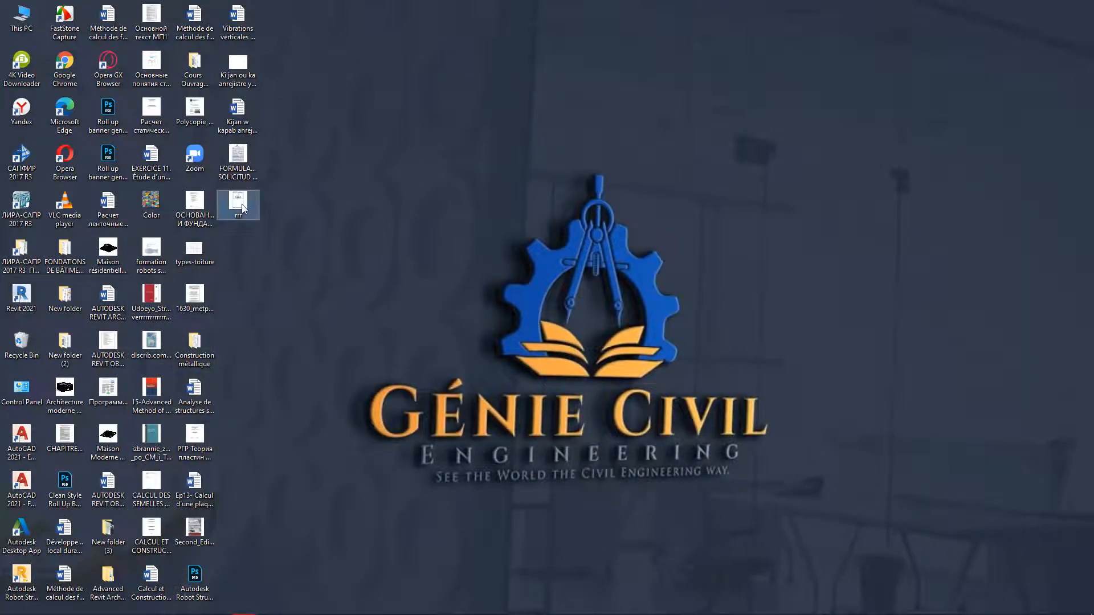
scroll(830, 389, "down", 10)
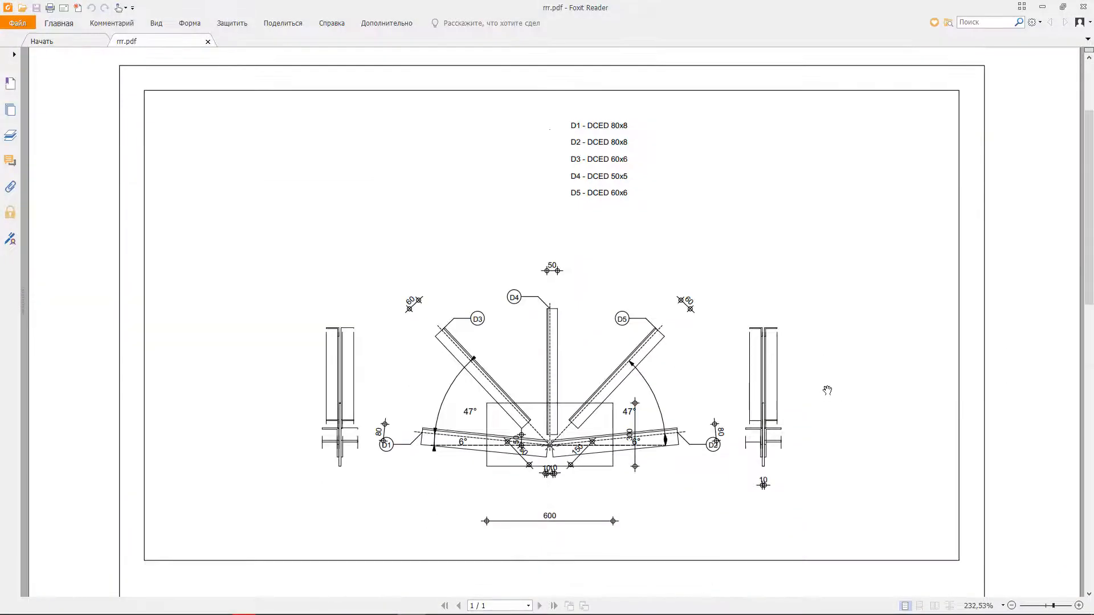
Step: Check the printed page of rrr.pdf from its footer to its header and switch back to Robot Structural Analysis
scroll(830, 389, "down", 3)
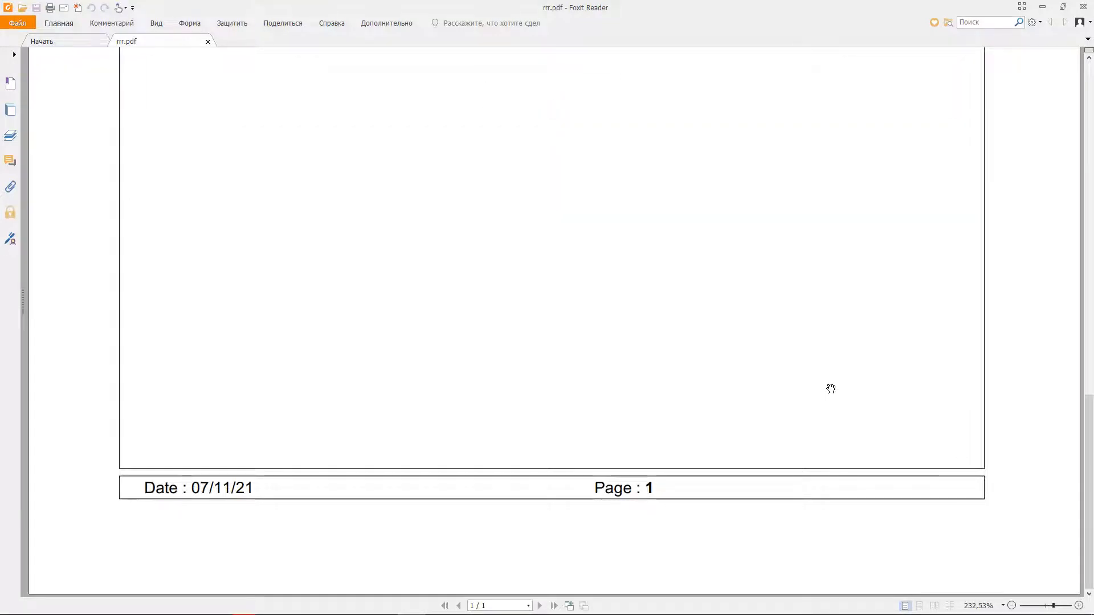
scroll(830, 386, "up", 6)
scroll(825, 394, "up", 6)
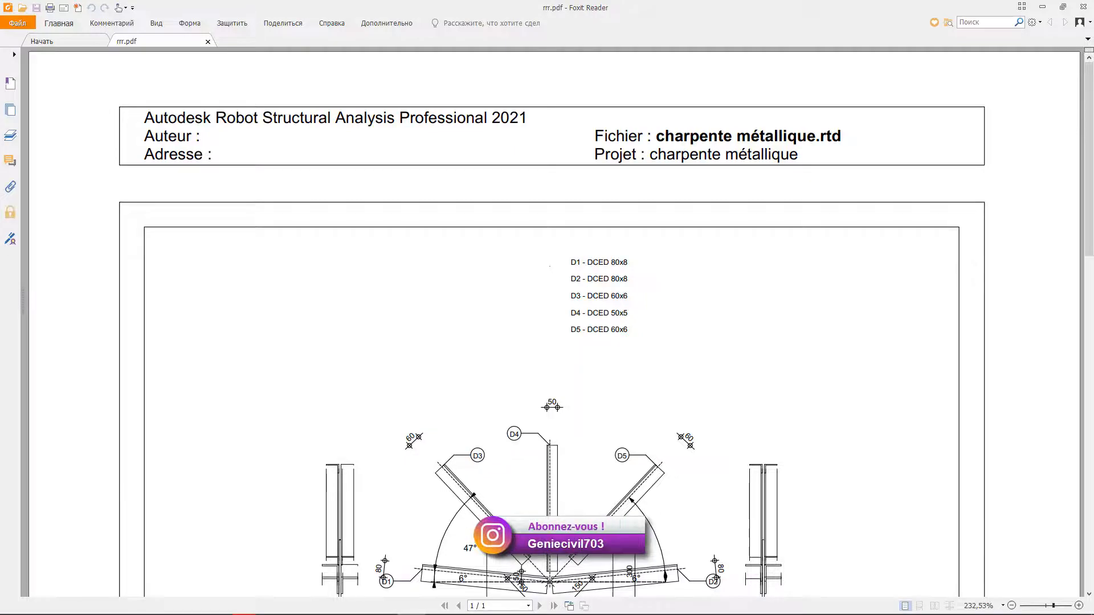
key("alt+Tab")
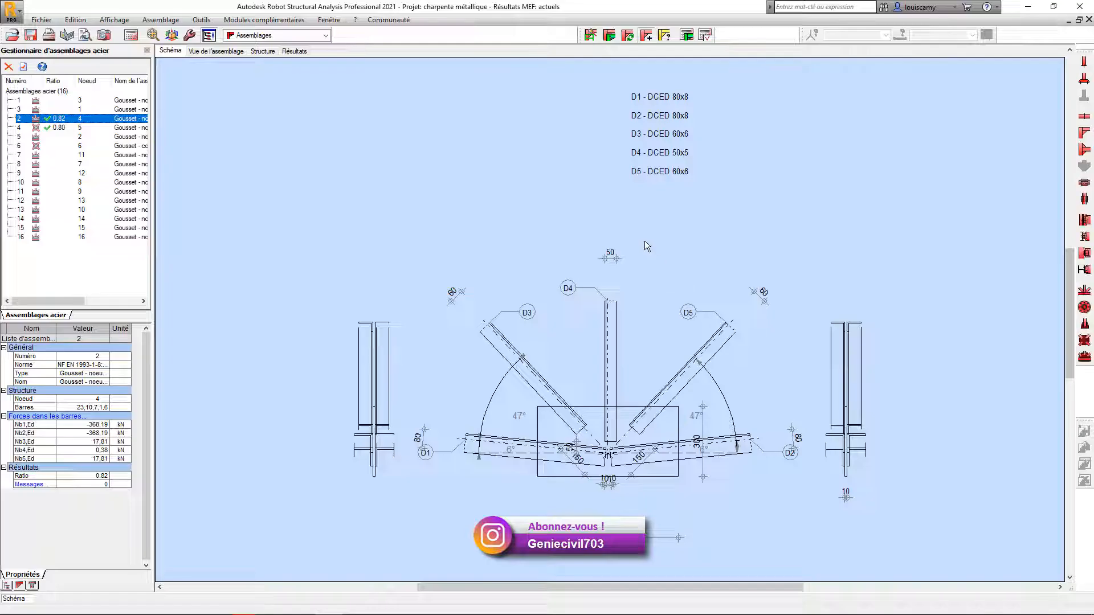
Step: Show the 3D view of connection 2 and rotate it to a front view of the gusset and its five bars
left_click(209, 53)
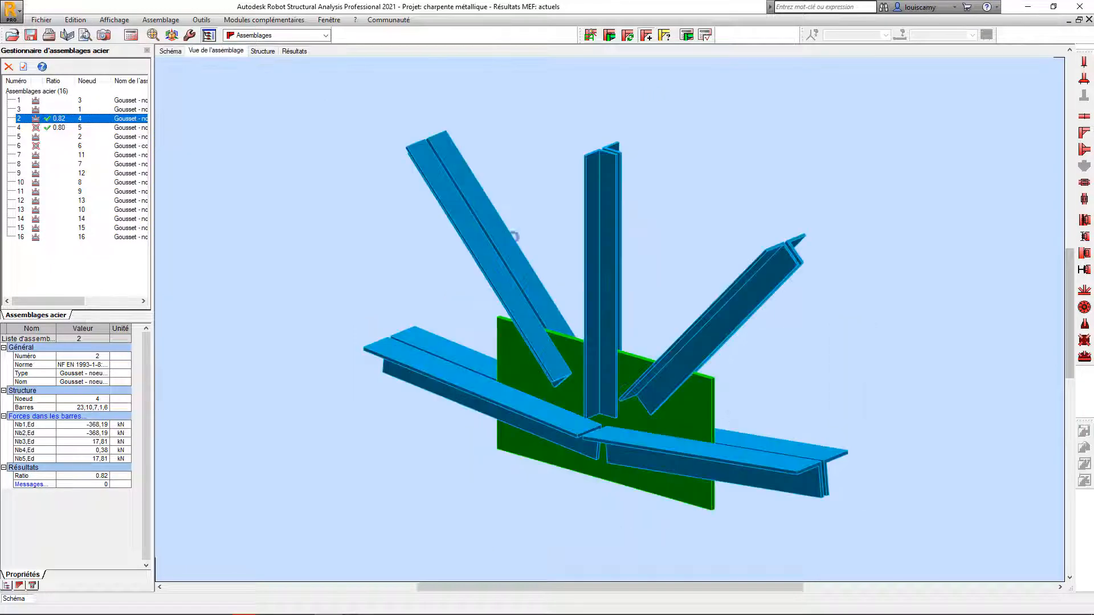
scroll(633, 305, "down", 3)
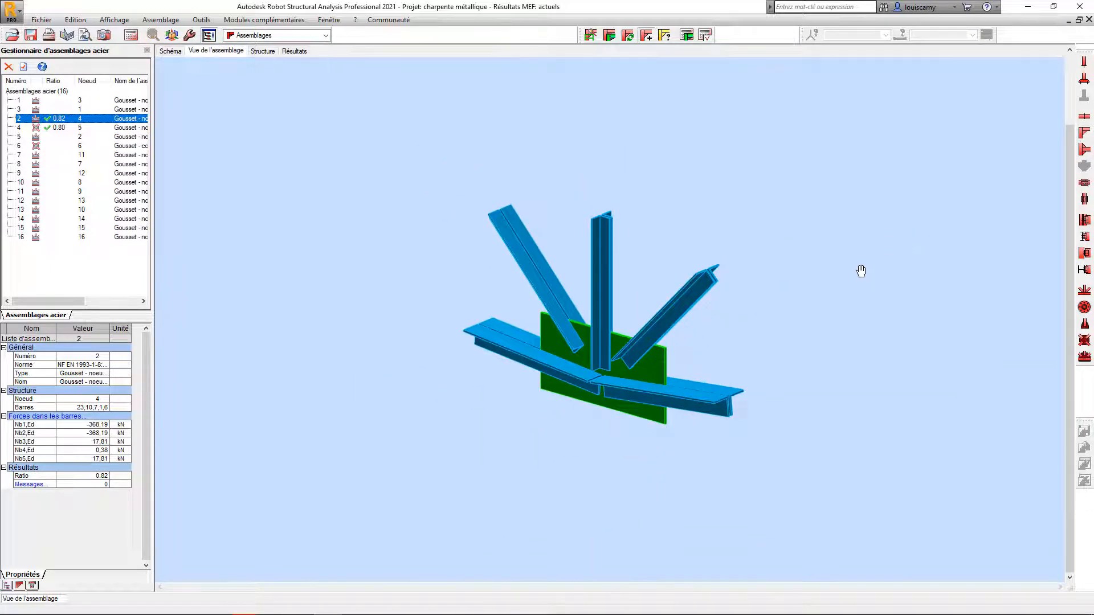
right_click(758, 275)
left_click(809, 282)
left_click_drag(830, 293, 716, 292)
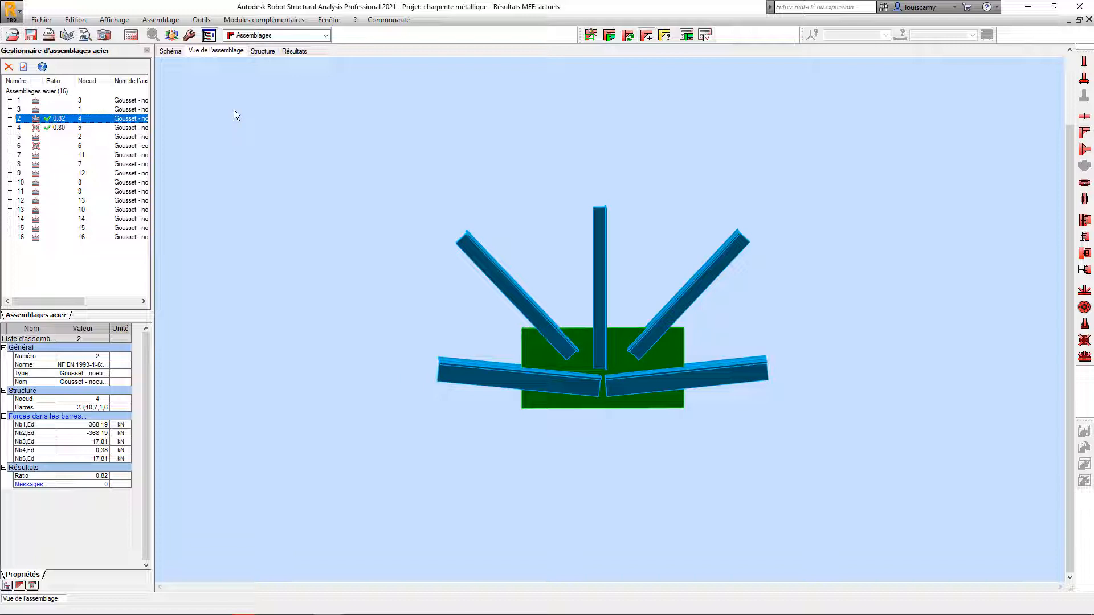
Step: Show the calculation results of connection 2 and export the calculation note to Word
left_click(262, 51)
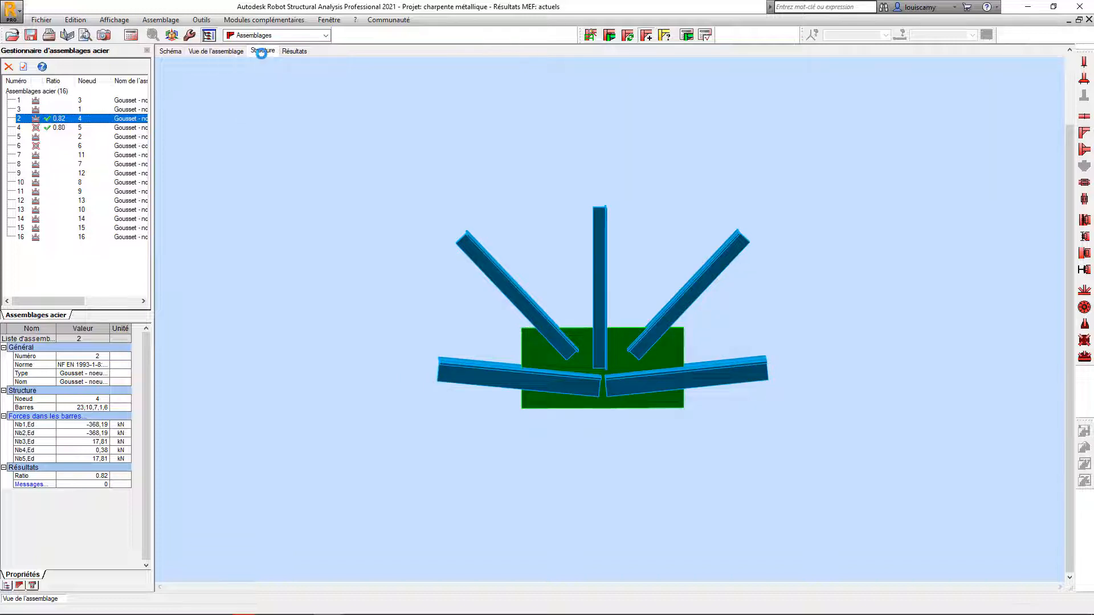
left_click(295, 51)
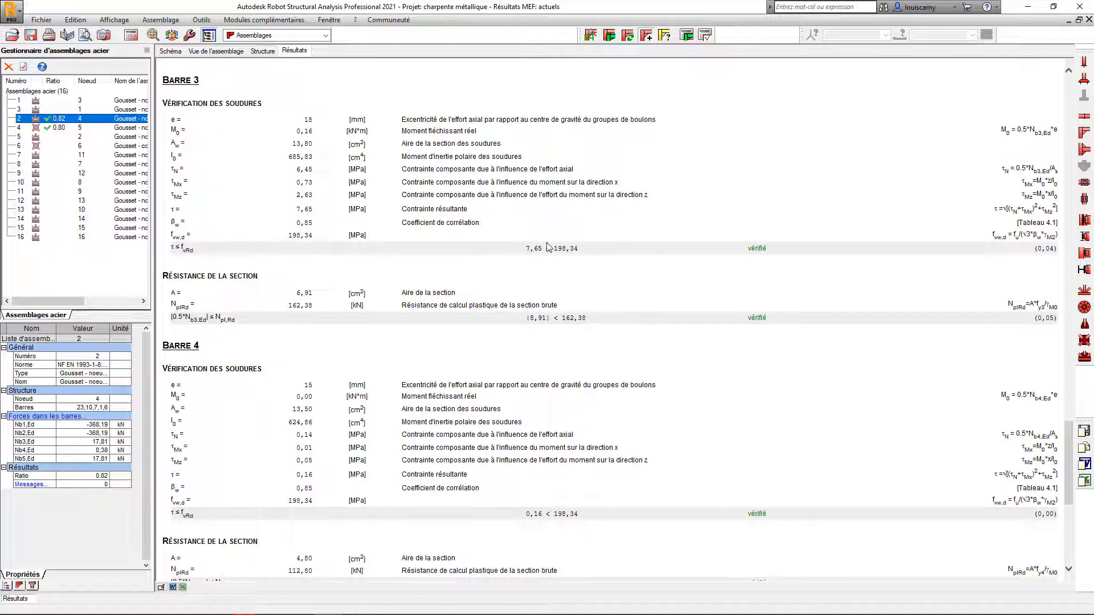
left_click(1085, 465)
Step: Review the exported Word calculation note through to the final verdict and close the document without saving
scroll(571, 301, "down", 1)
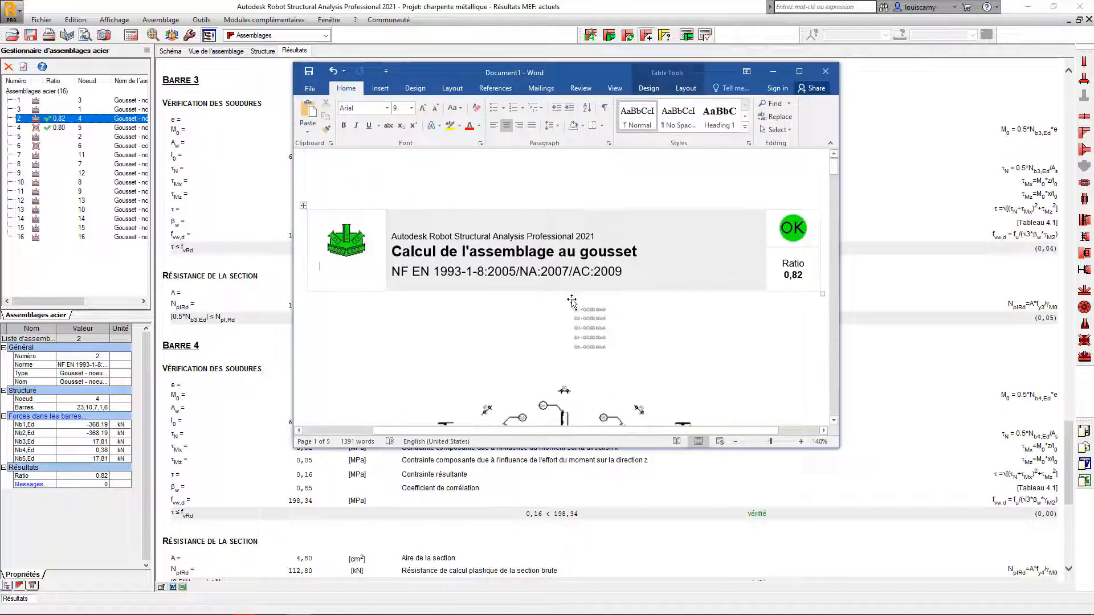
scroll(571, 300, "down", 12)
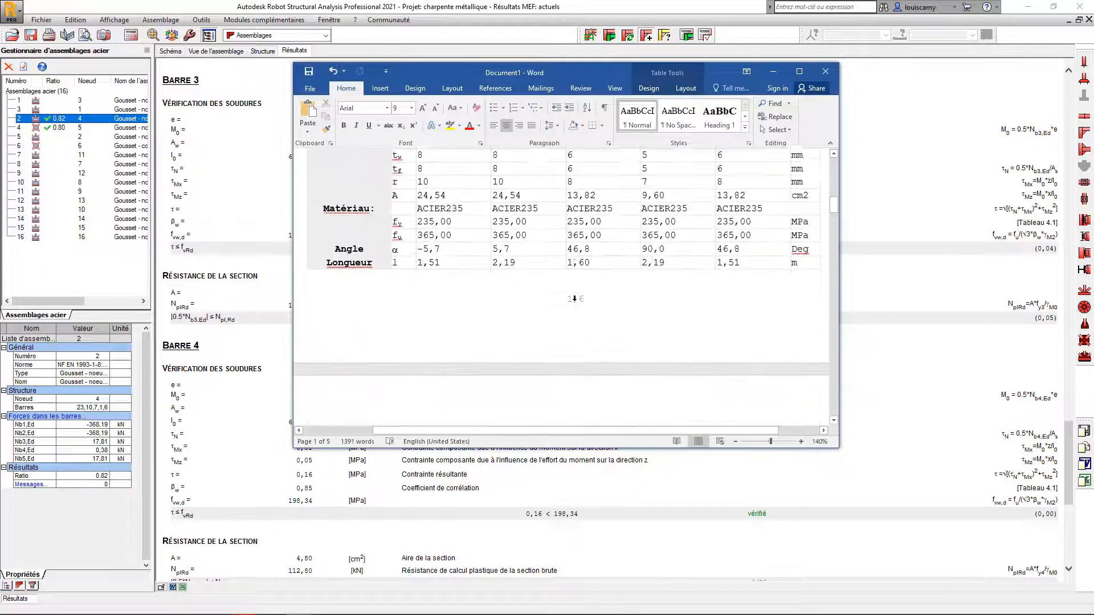
scroll(574, 299, "down", 15)
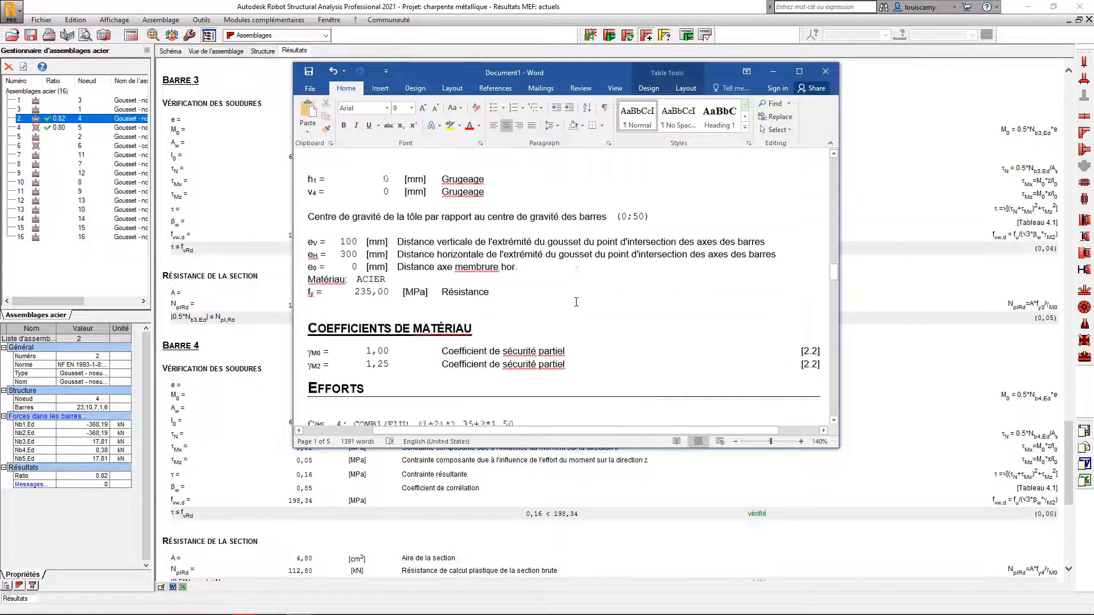
scroll(576, 302, "down", 15)
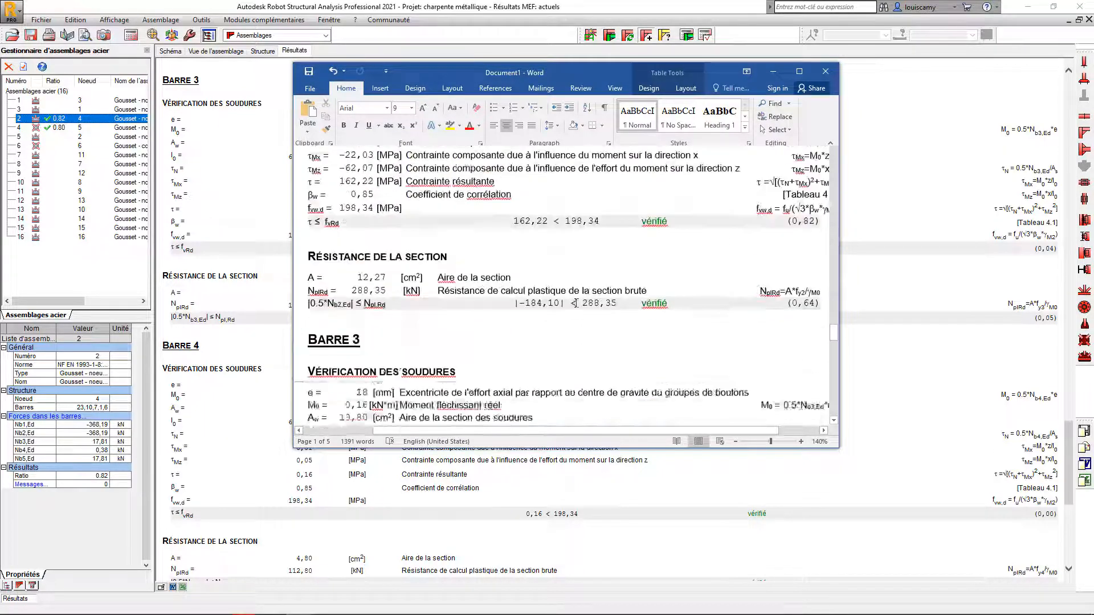
scroll(576, 303, "down", 15)
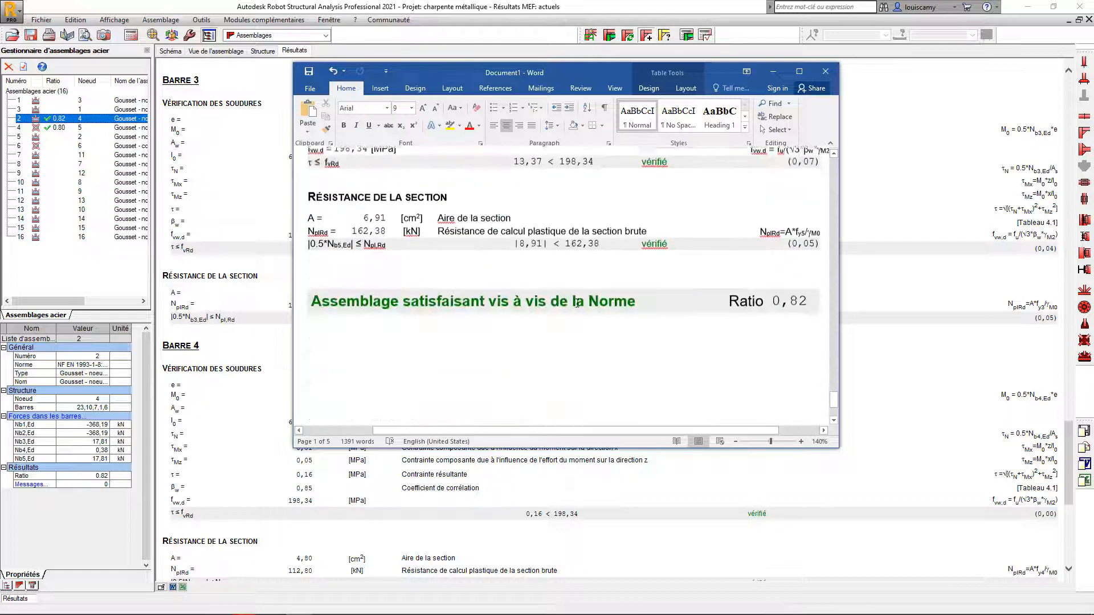
scroll(577, 303, "down", 3)
left_click(826, 72)
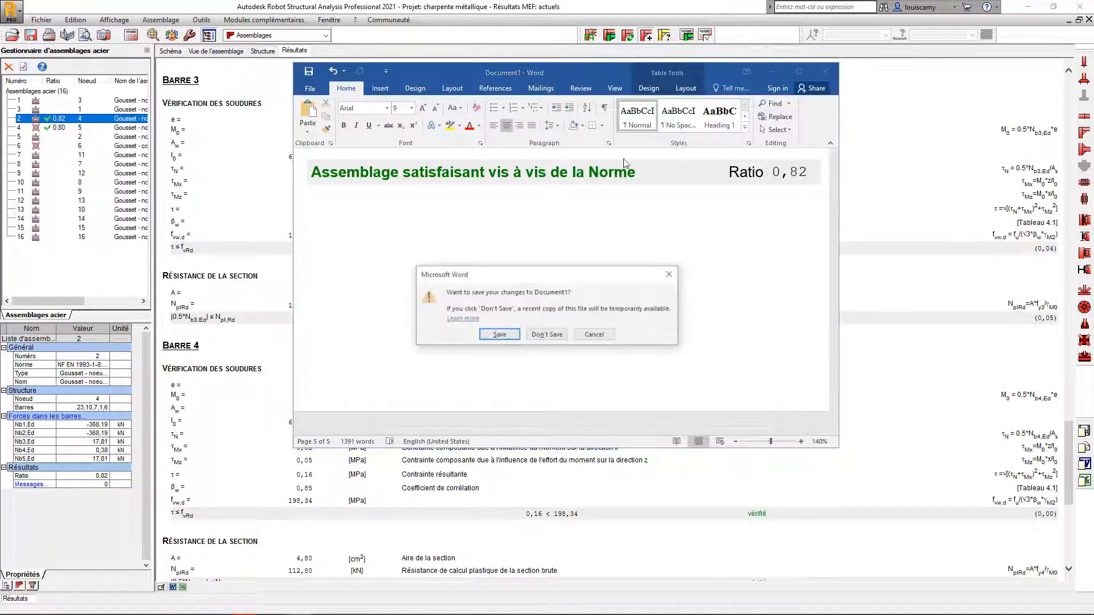
left_click(556, 339)
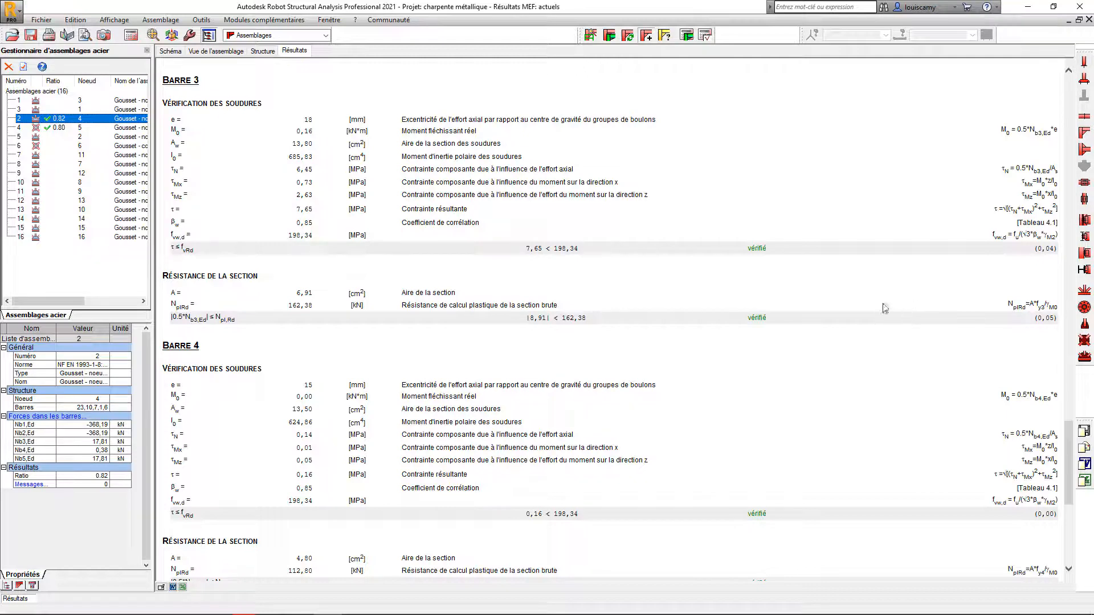
Step: Show the whole truss in the structure view and save the project
left_click(262, 51)
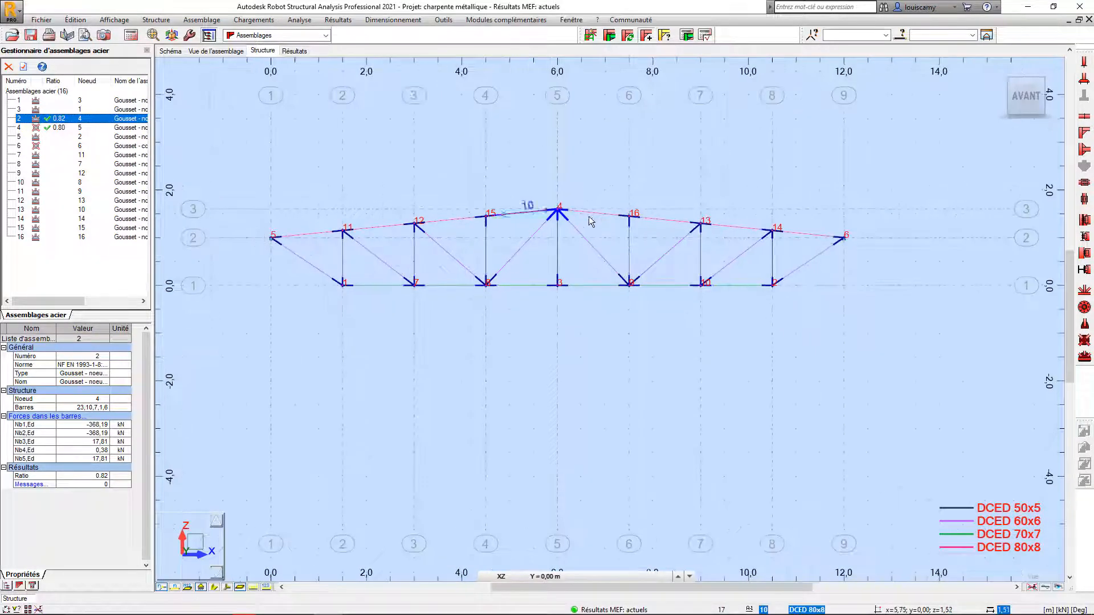
scroll(586, 215, "up", 3)
scroll(567, 210, "down", 3)
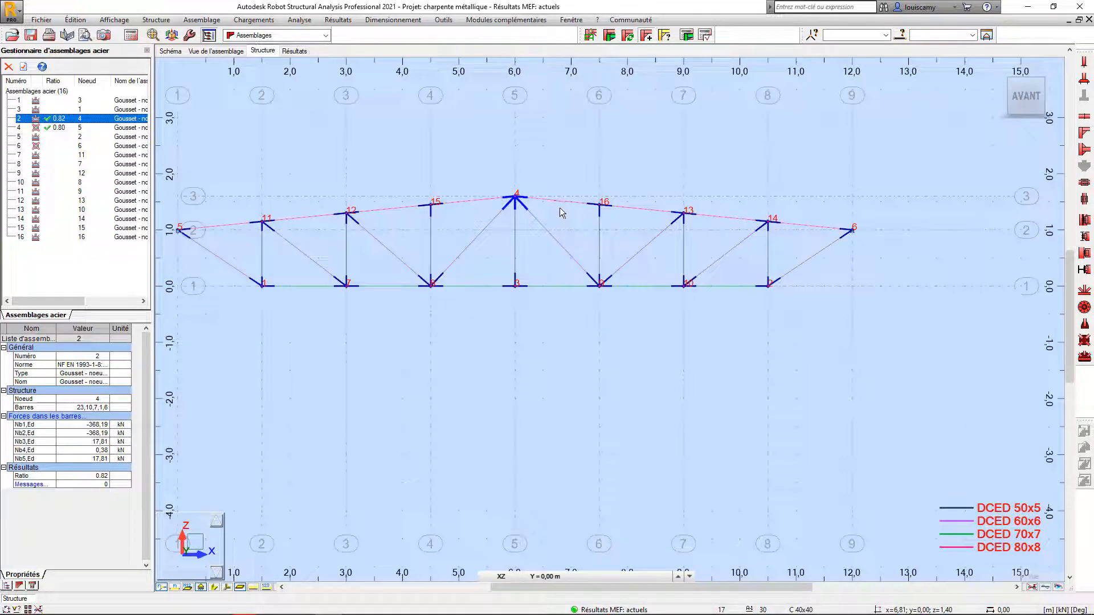
left_click(44, 21)
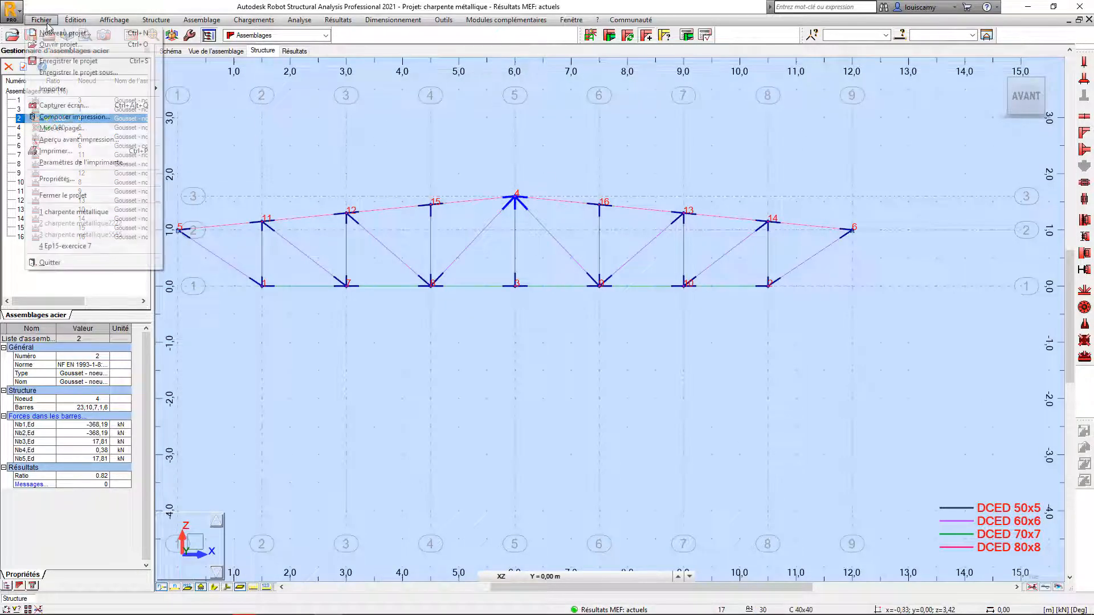
left_click(63, 61)
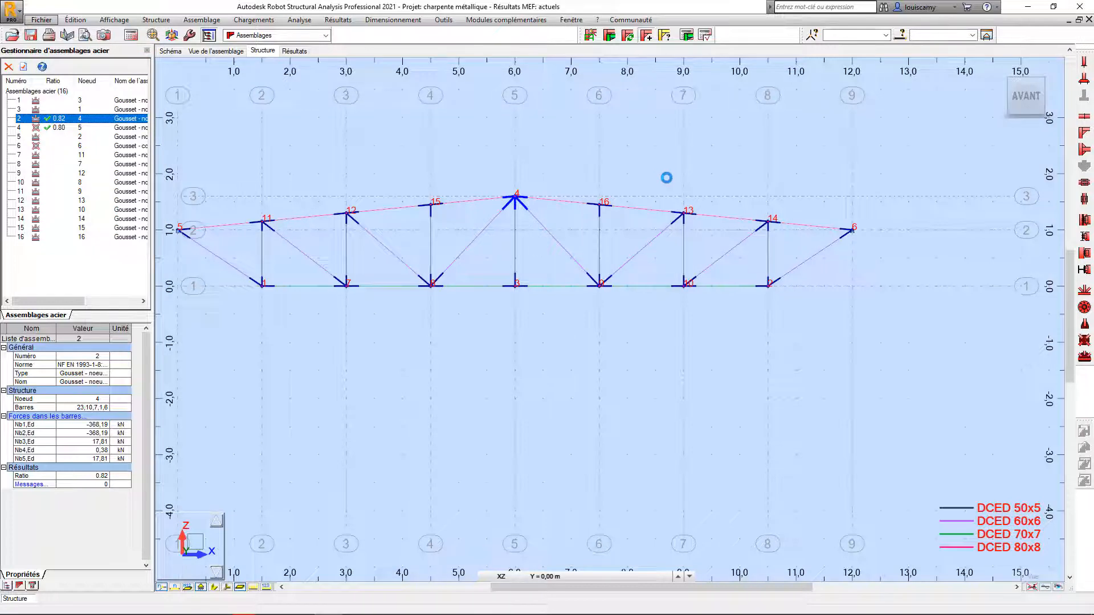
scroll(716, 189, "down", 1)
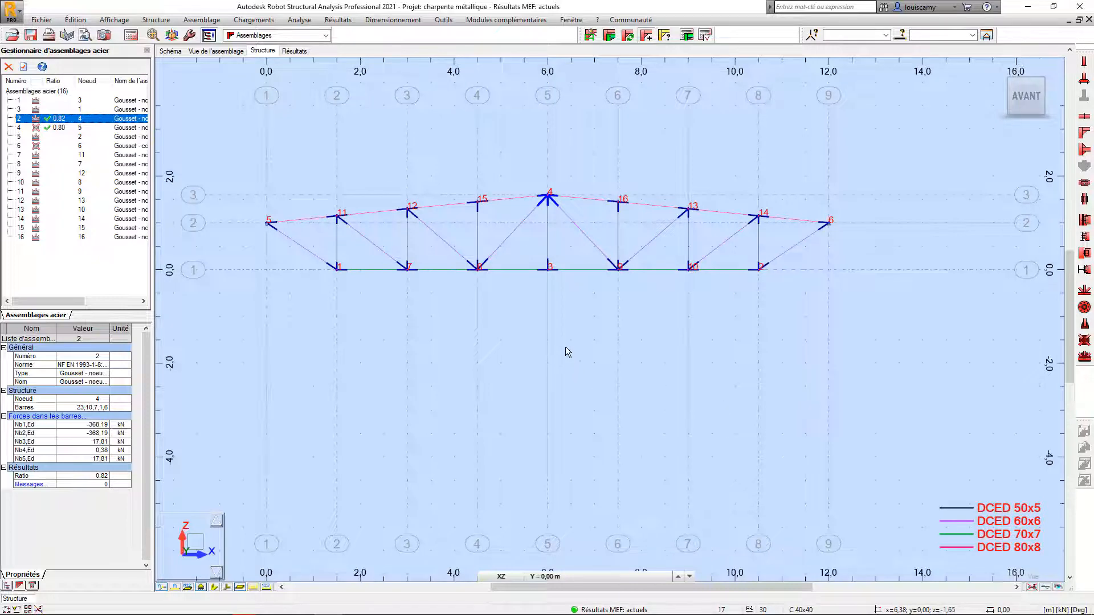
scroll(442, 310, "up", 1)
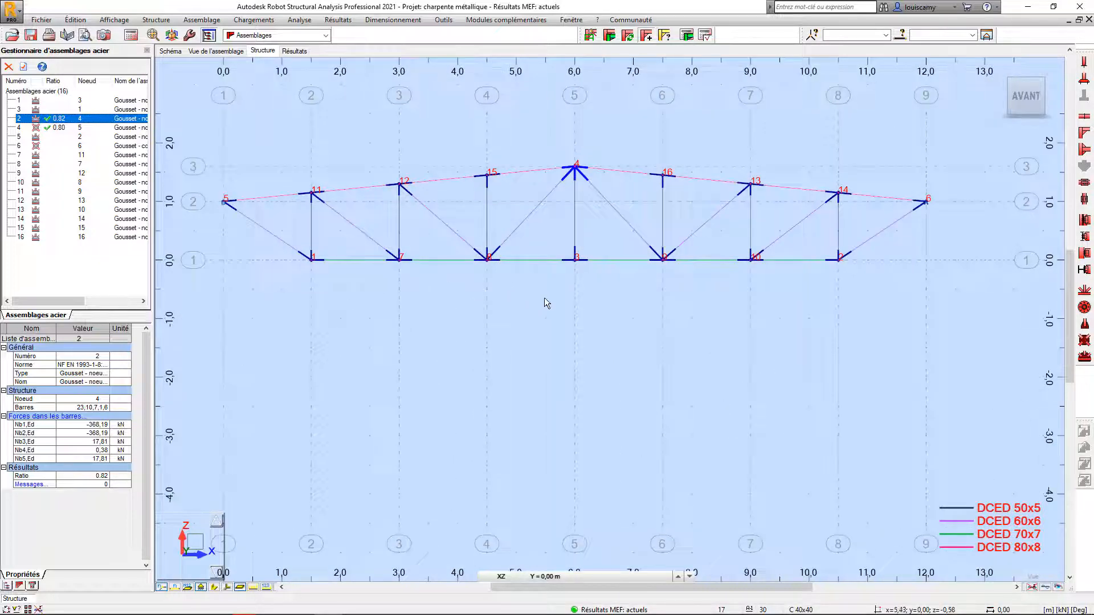
middle_click_drag(545, 297, 571, 322)
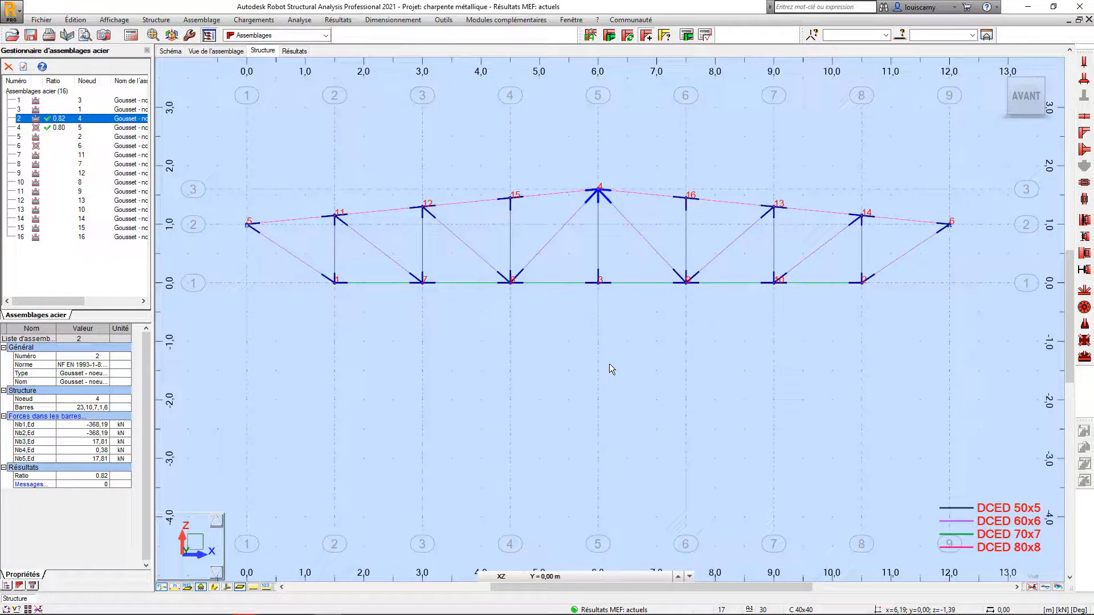